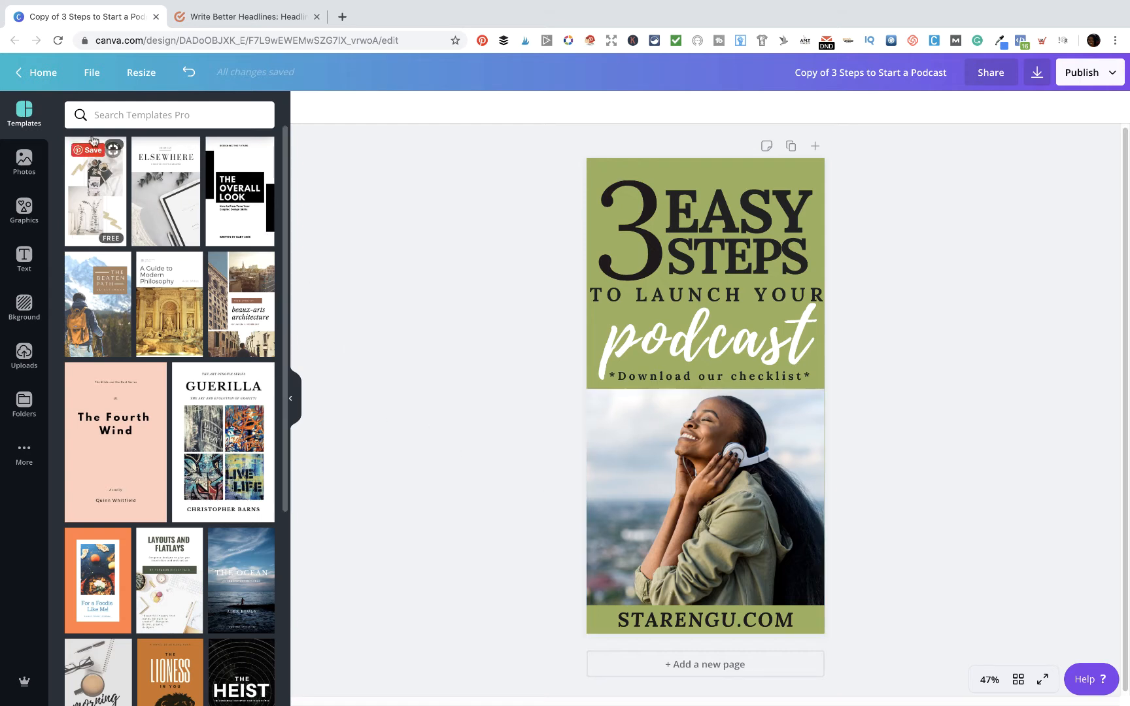
Check the podcast pin design's pixel dimensions and the fonts used for the "STEPS" and "podcast" text
{"action": "left_click", "coordinate": [93, 73]}
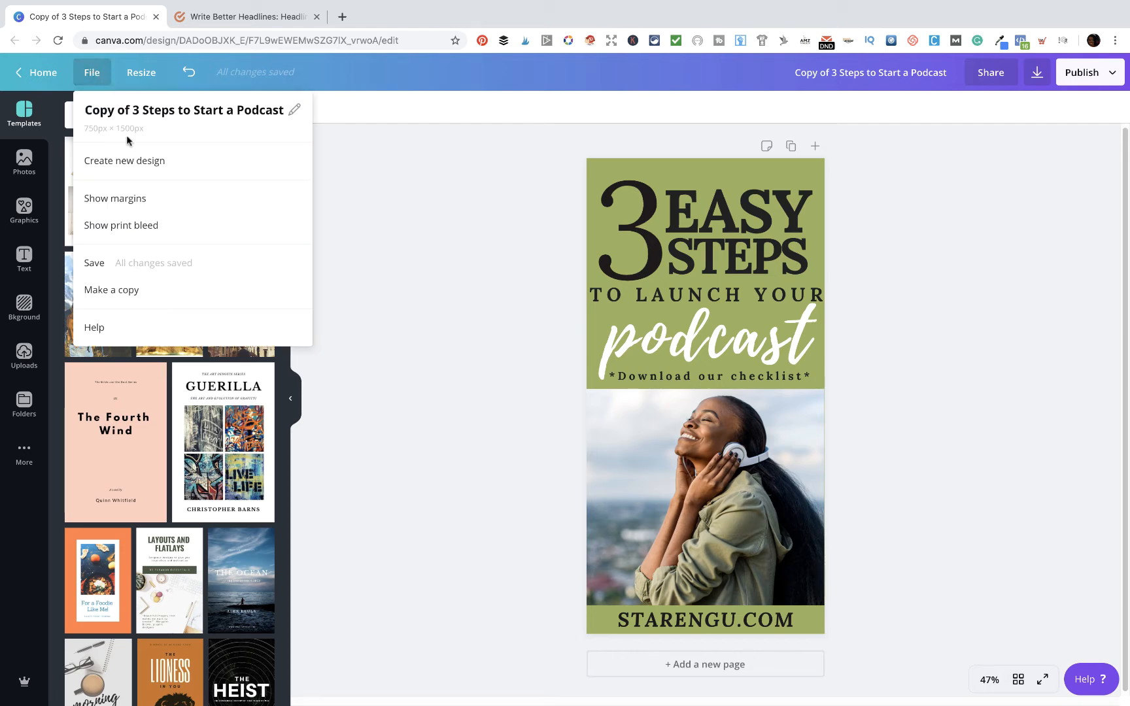
{"action": "left_click", "coordinate": [415, 386]}
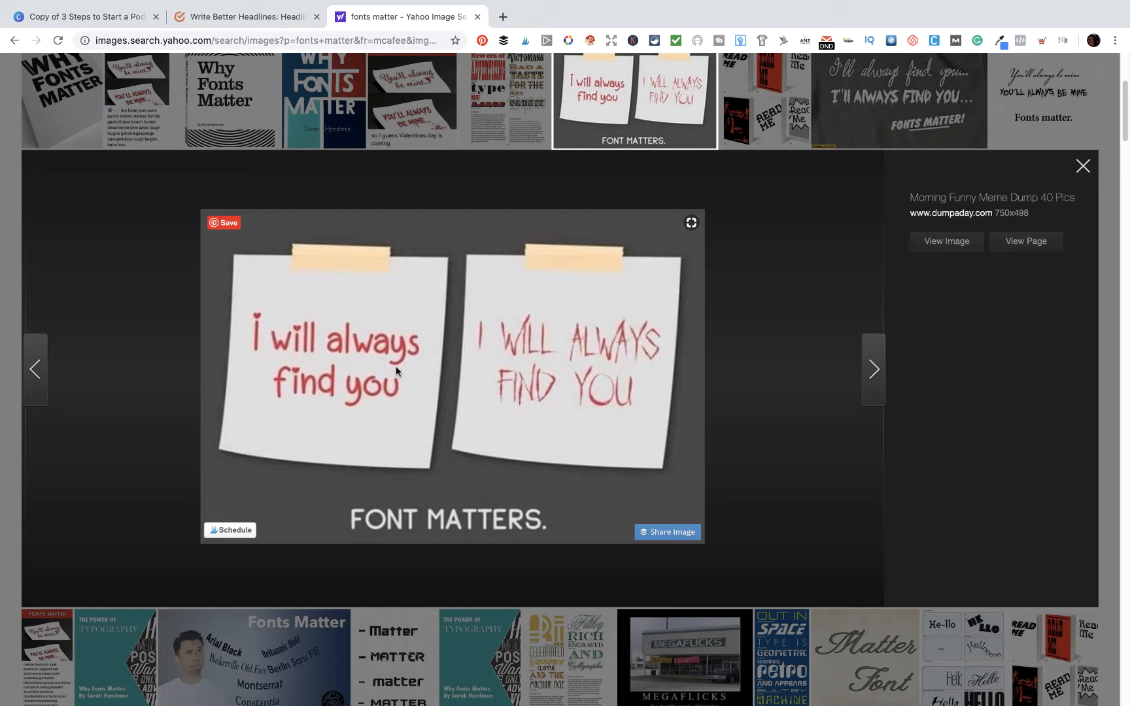
{"action": "left_click", "coordinate": [93, 18]}
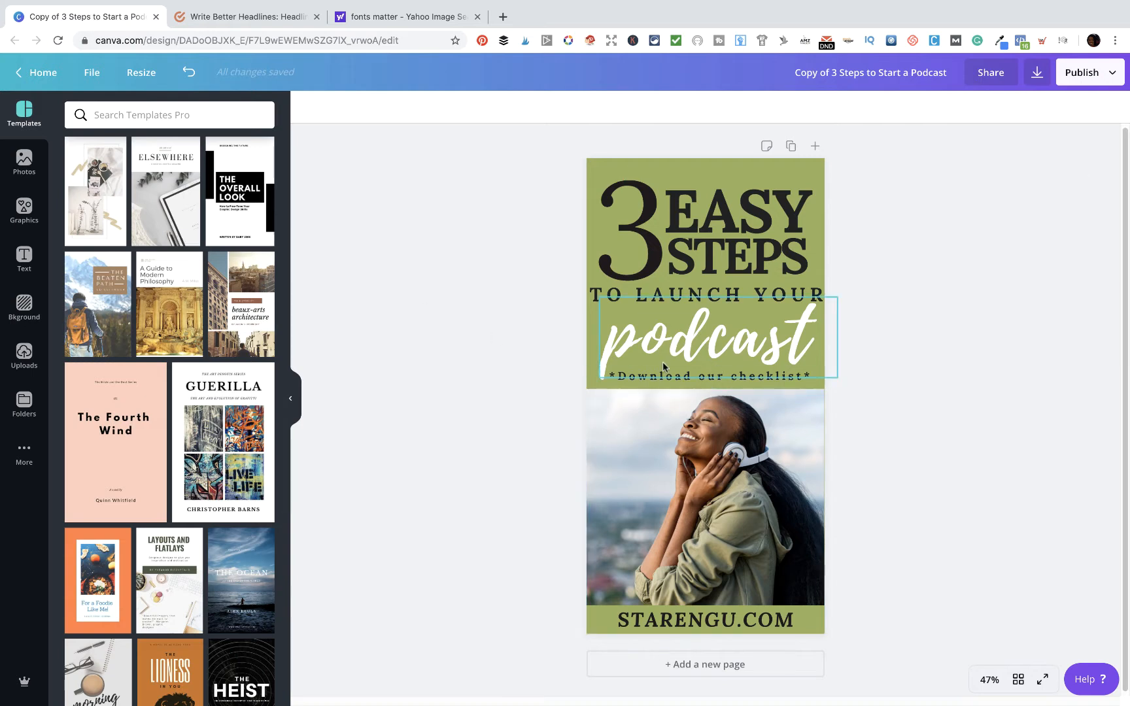
{"action": "left_click", "coordinate": [707, 251]}
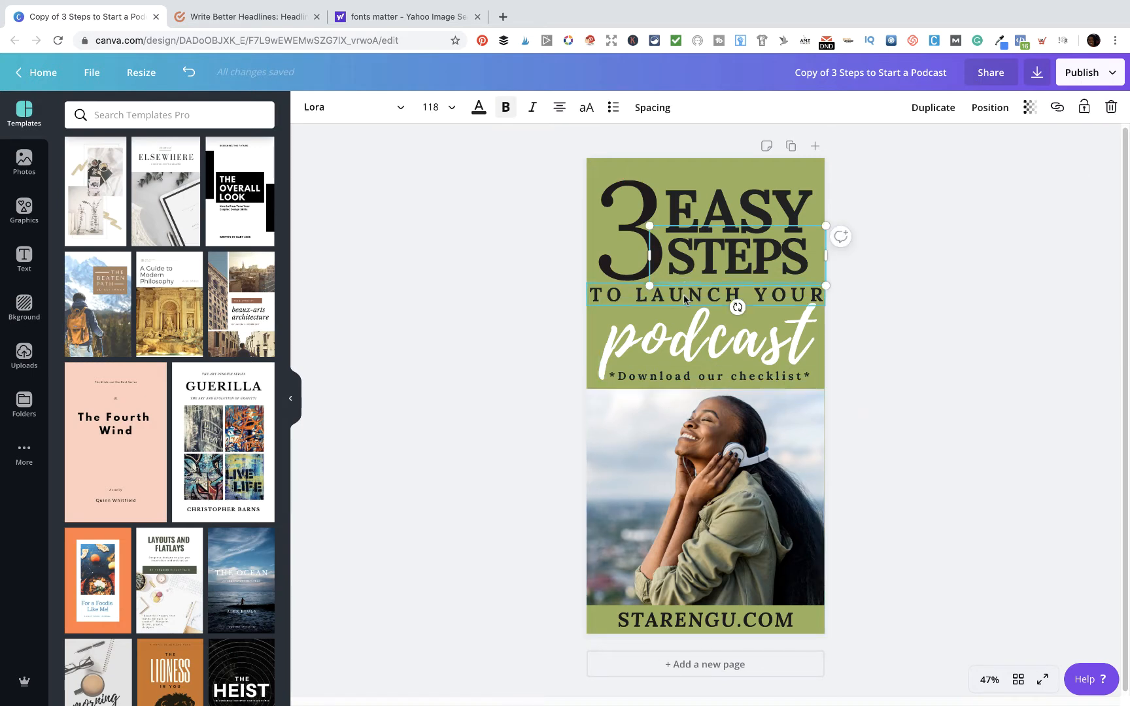
{"action": "left_click", "coordinate": [696, 329]}
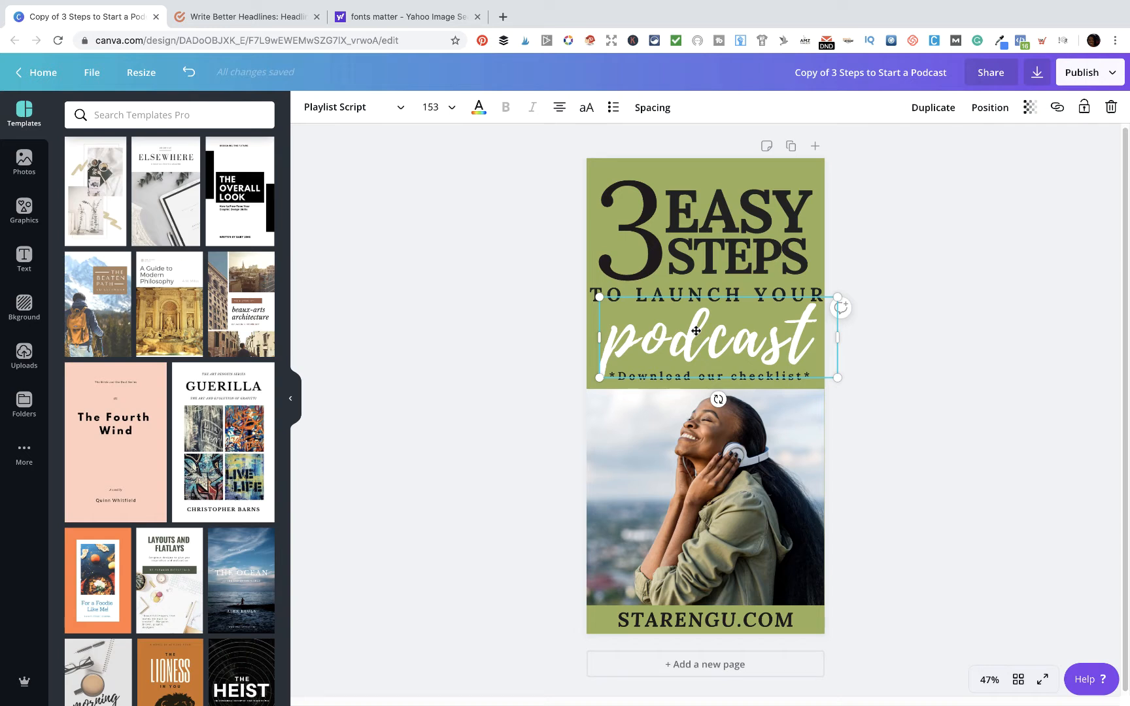
{"action": "left_click", "coordinate": [954, 340]}
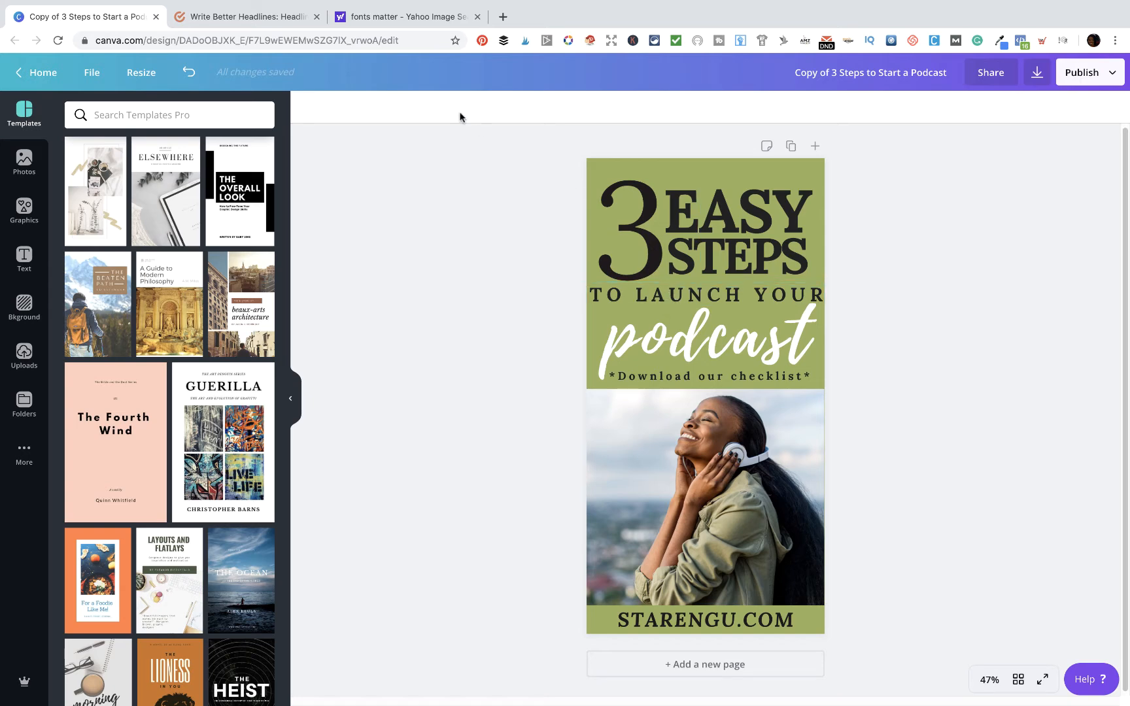
Switch to the CoSchedule Headline Analyzer and review the scores of the podcast headlines in the headline history
{"action": "left_click", "coordinate": [252, 18]}
{"action": "scroll", "coordinate": [277, 144], "scroll_direction": "up", "scroll_amount": 5}
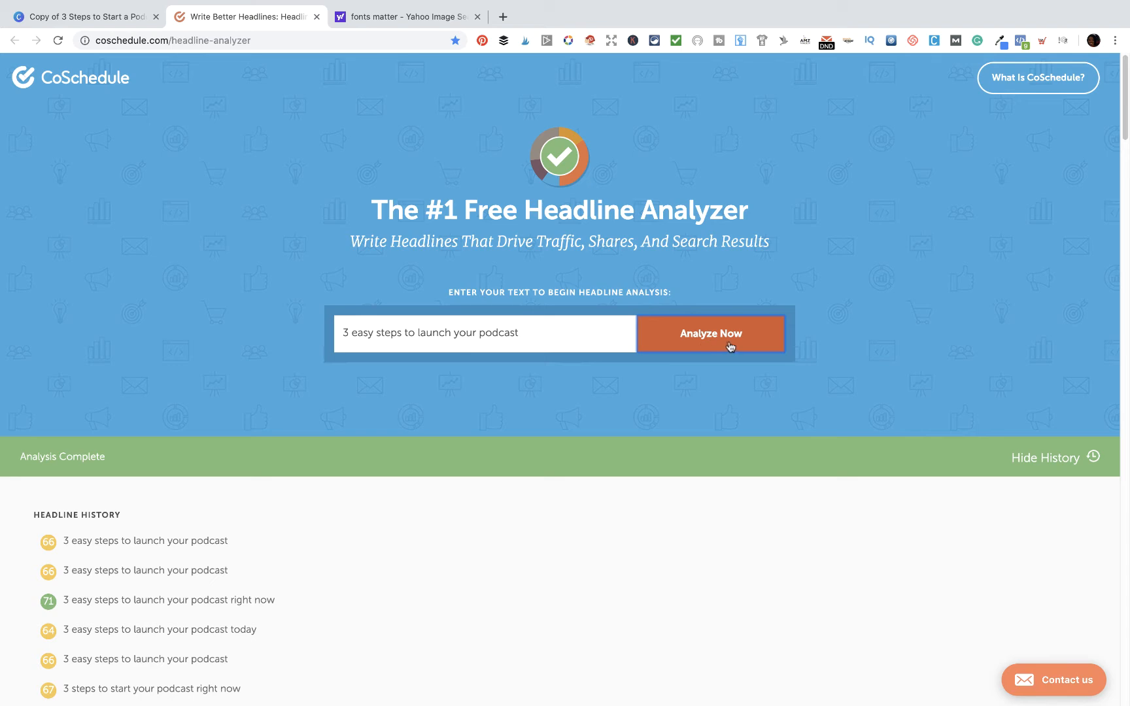
{"action": "scroll", "coordinate": [590, 411], "scroll_direction": "down", "scroll_amount": 6}
{"action": "scroll", "coordinate": [590, 412], "scroll_direction": "down", "scroll_amount": 1}
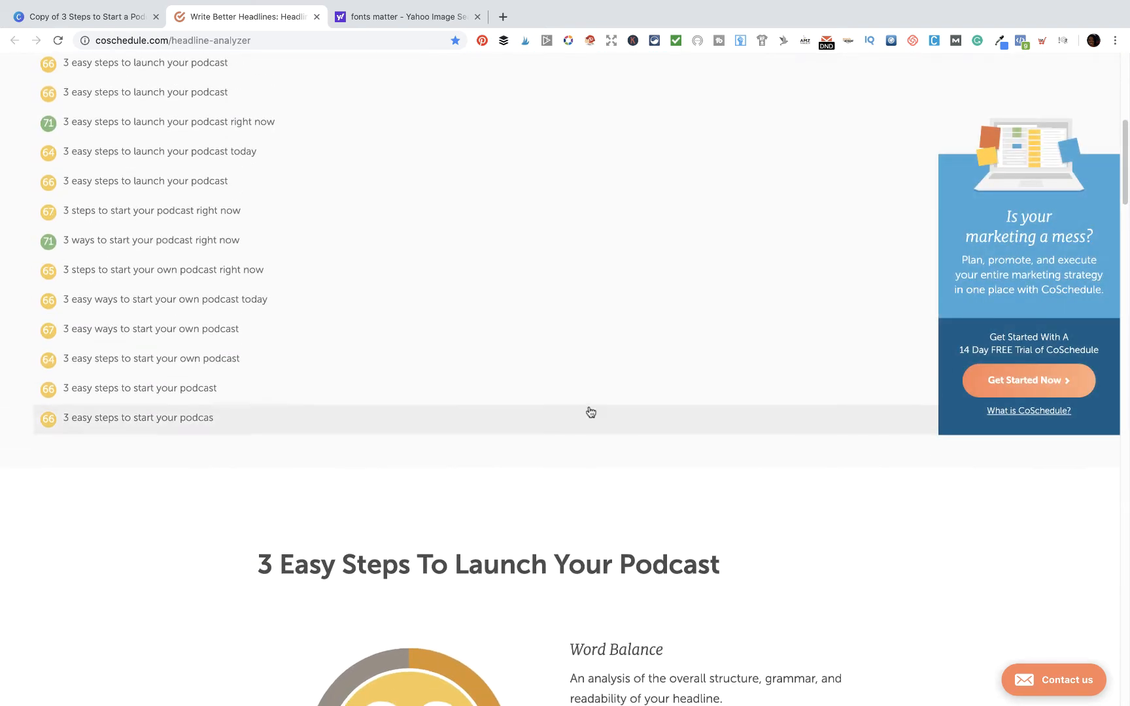
{"action": "scroll", "coordinate": [591, 412], "scroll_direction": "up", "scroll_amount": 3}
{"action": "scroll", "coordinate": [591, 411], "scroll_direction": "down", "scroll_amount": 2}
{"action": "scroll", "coordinate": [588, 411], "scroll_direction": "up", "scroll_amount": 2}
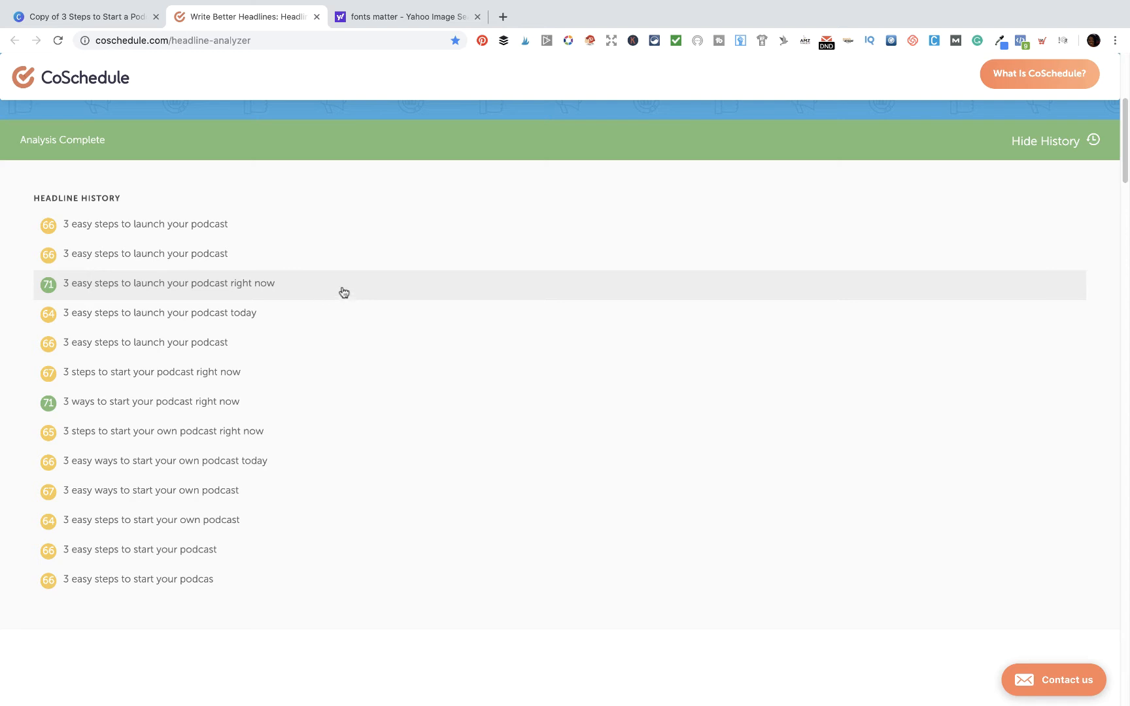
{"action": "scroll", "coordinate": [344, 292], "scroll_direction": "up", "scroll_amount": 5}
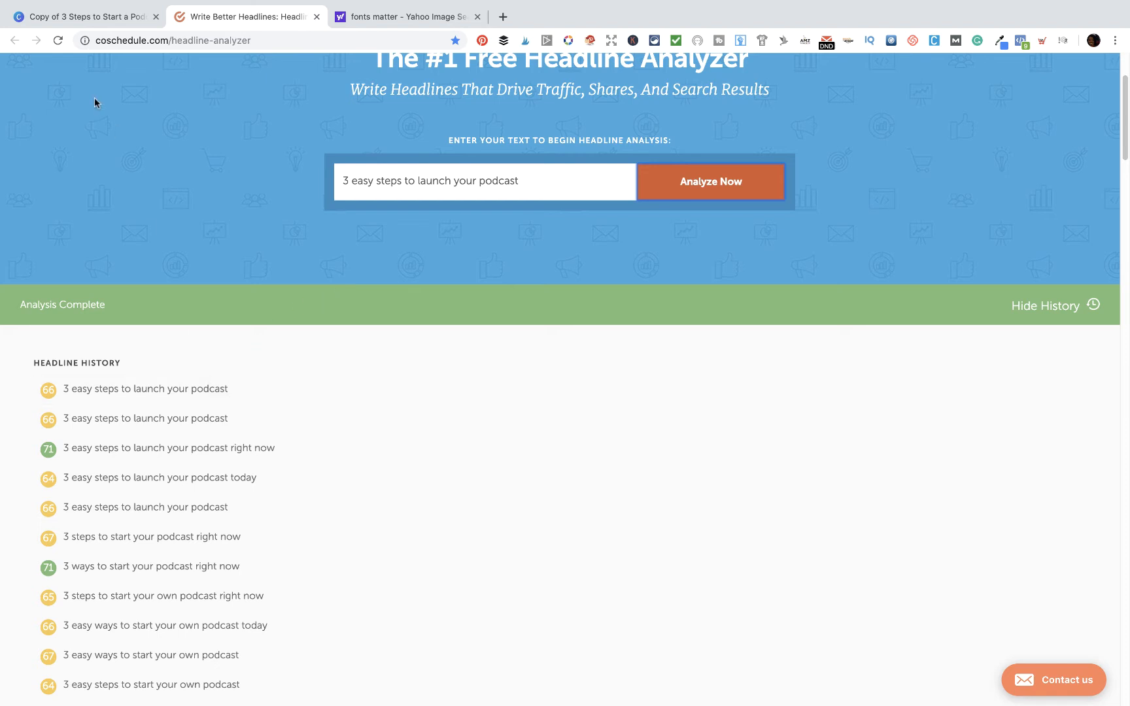
Compare the headline wording on the Canva design with the headline variations in the CoSchedule history
{"action": "left_click", "coordinate": [86, 14]}
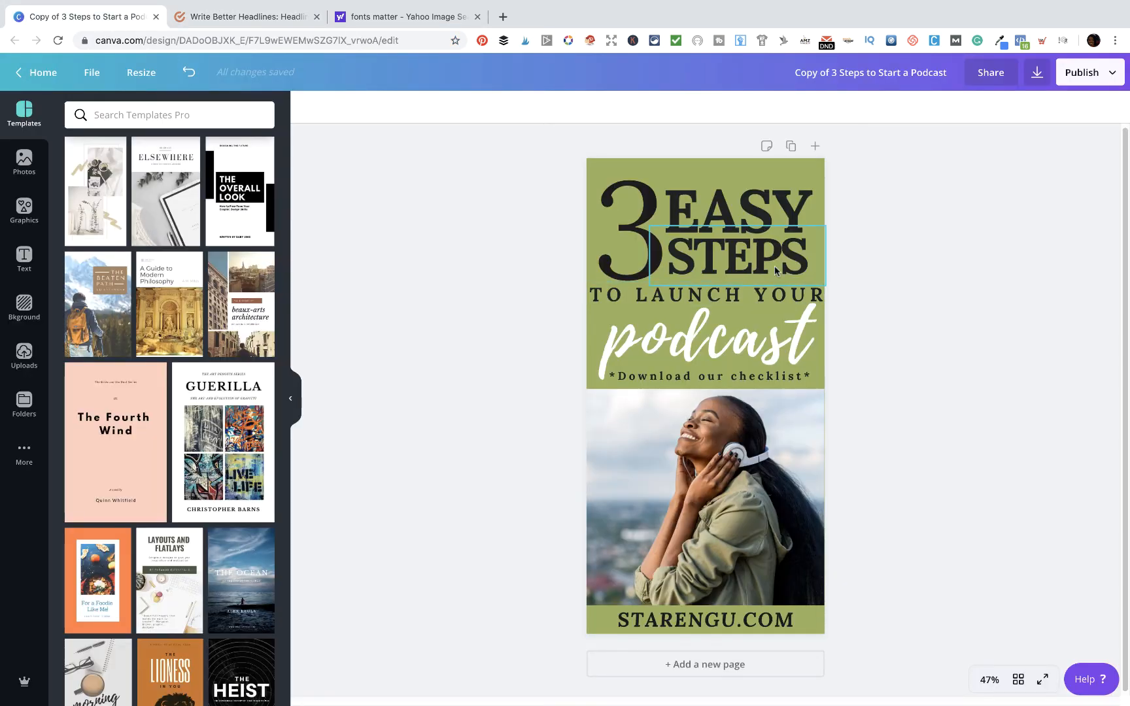
{"action": "left_click", "coordinate": [258, 17]}
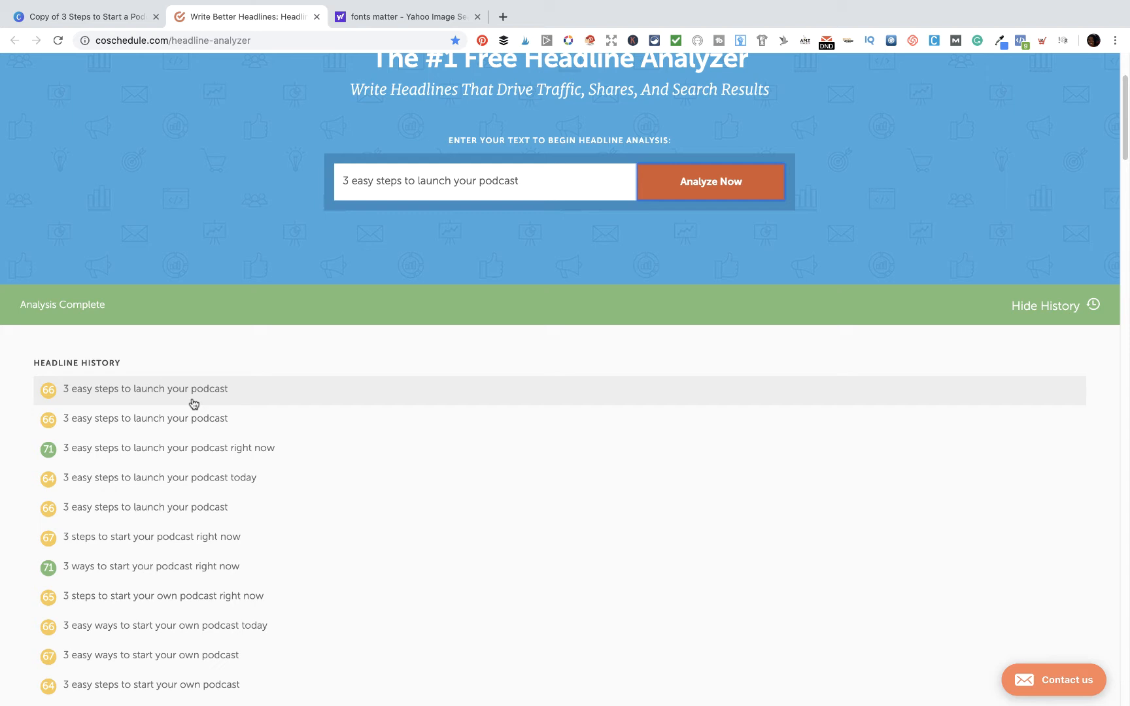
{"action": "left_click", "coordinate": [65, 16]}
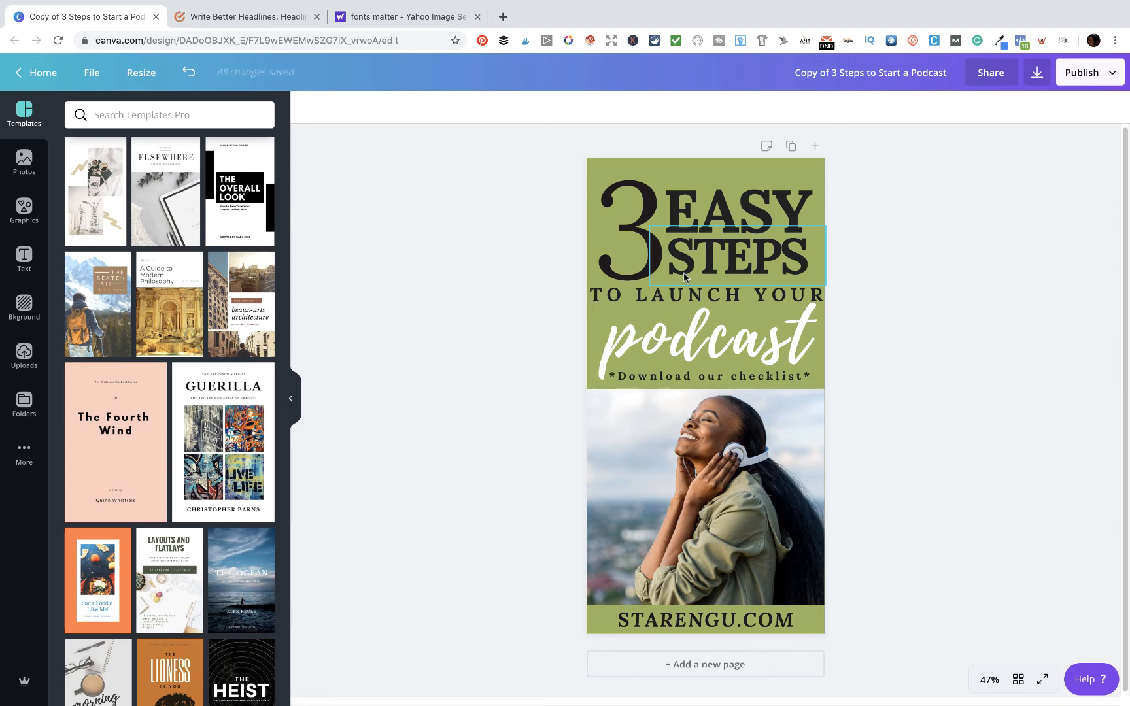
{"action": "left_click", "coordinate": [253, 15]}
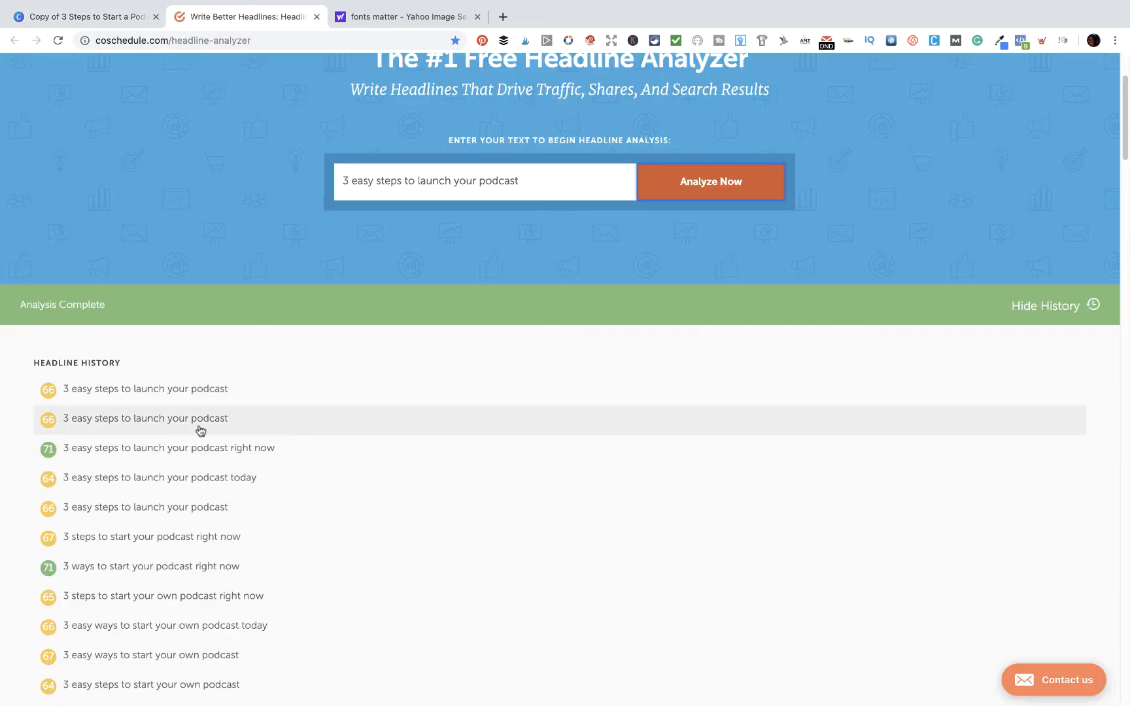
Examine the word balance, headline type, length, keyword and sentiment analysis of "3 Easy Steps To Launch Your Podcast"
{"action": "scroll", "coordinate": [298, 424], "scroll_direction": "down", "scroll_amount": 8}
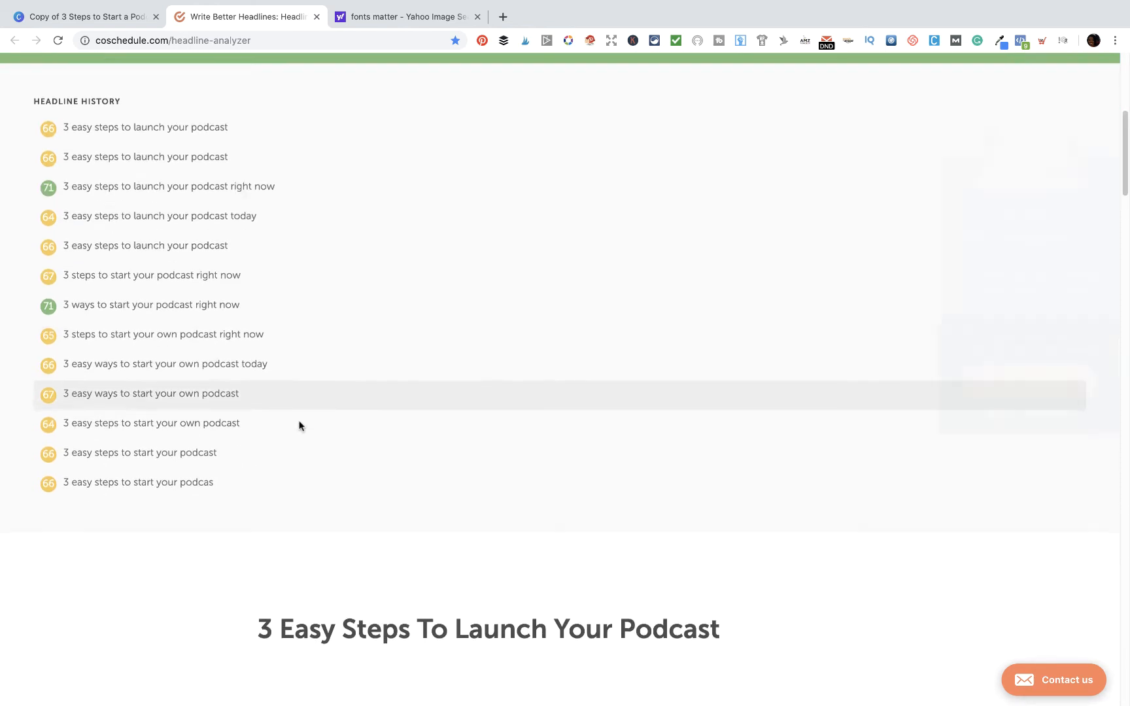
{"action": "scroll", "coordinate": [300, 427], "scroll_direction": "down", "scroll_amount": 6}
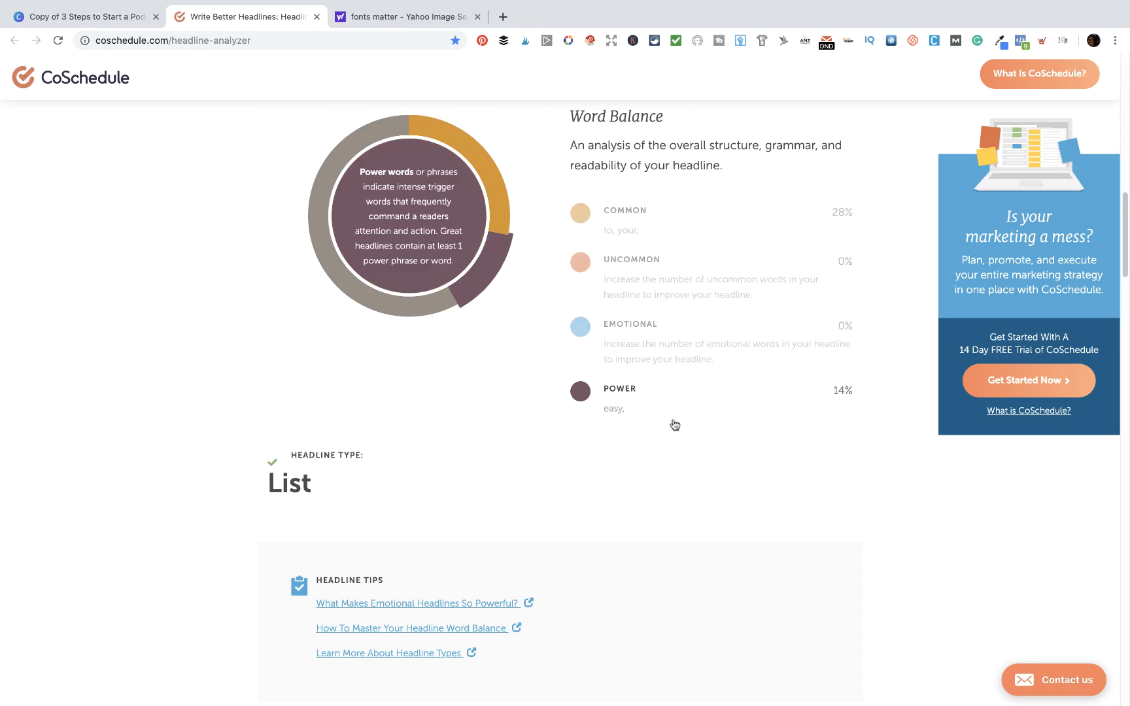
{"action": "scroll", "coordinate": [673, 393], "scroll_direction": "up", "scroll_amount": 1}
{"action": "scroll", "coordinate": [681, 382], "scroll_direction": "up", "scroll_amount": 2}
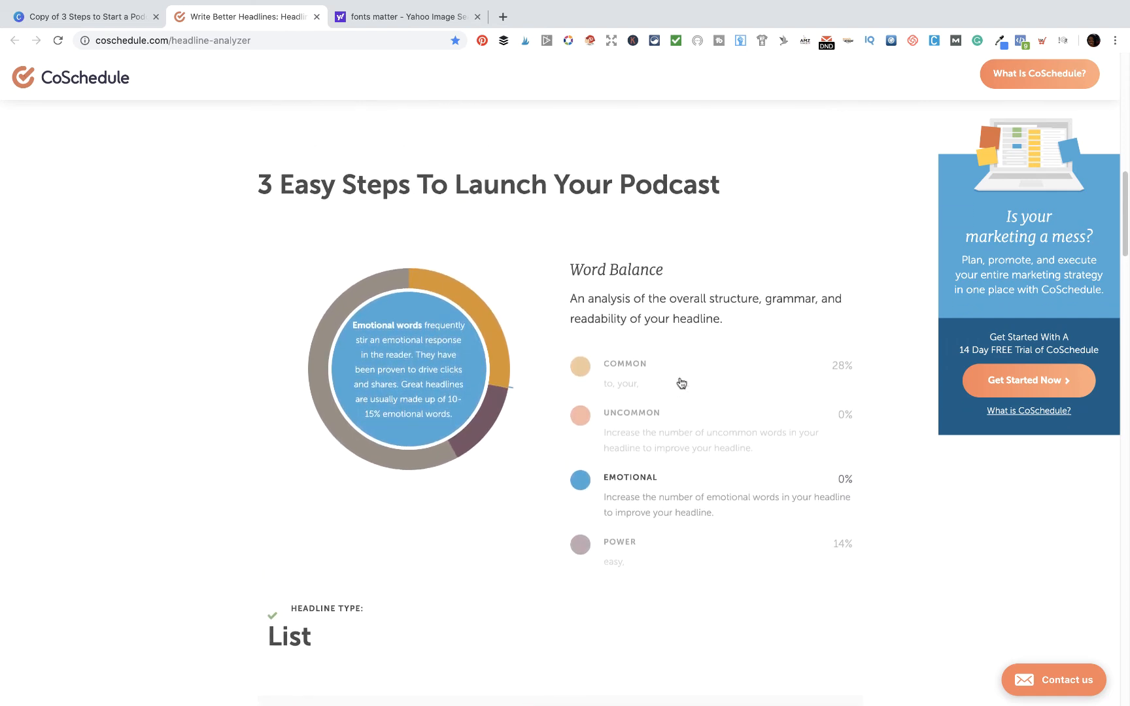
{"action": "scroll", "coordinate": [681, 373], "scroll_direction": "down", "scroll_amount": 3}
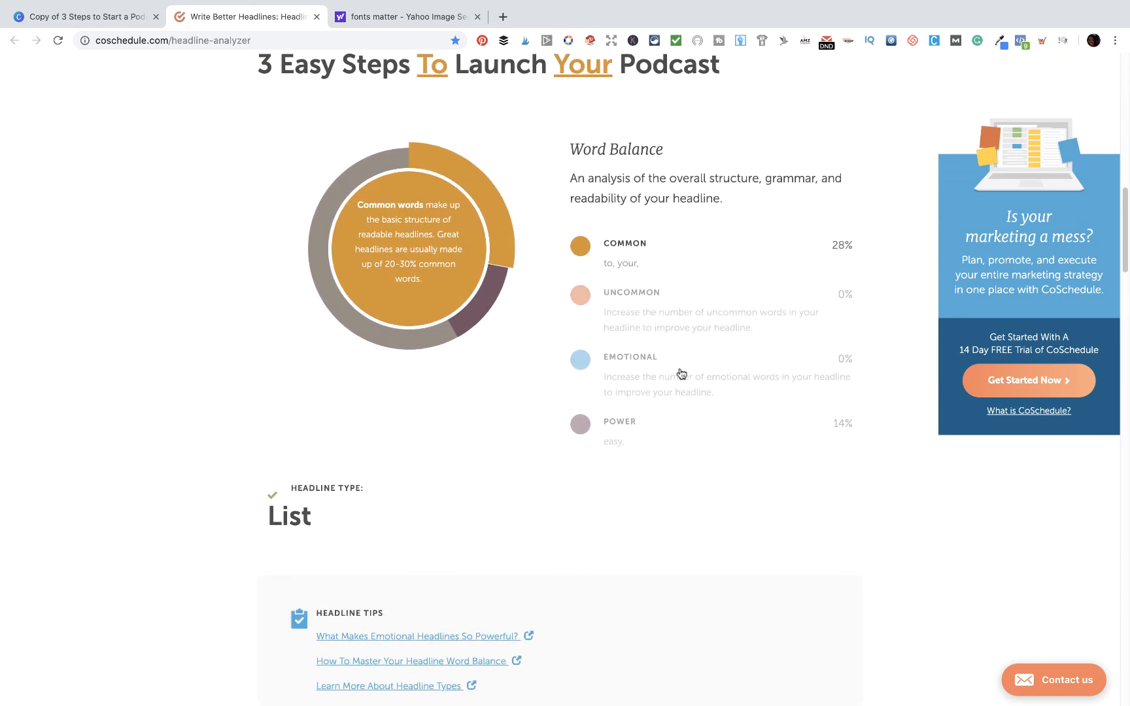
{"action": "scroll", "coordinate": [681, 368], "scroll_direction": "down", "scroll_amount": 8}
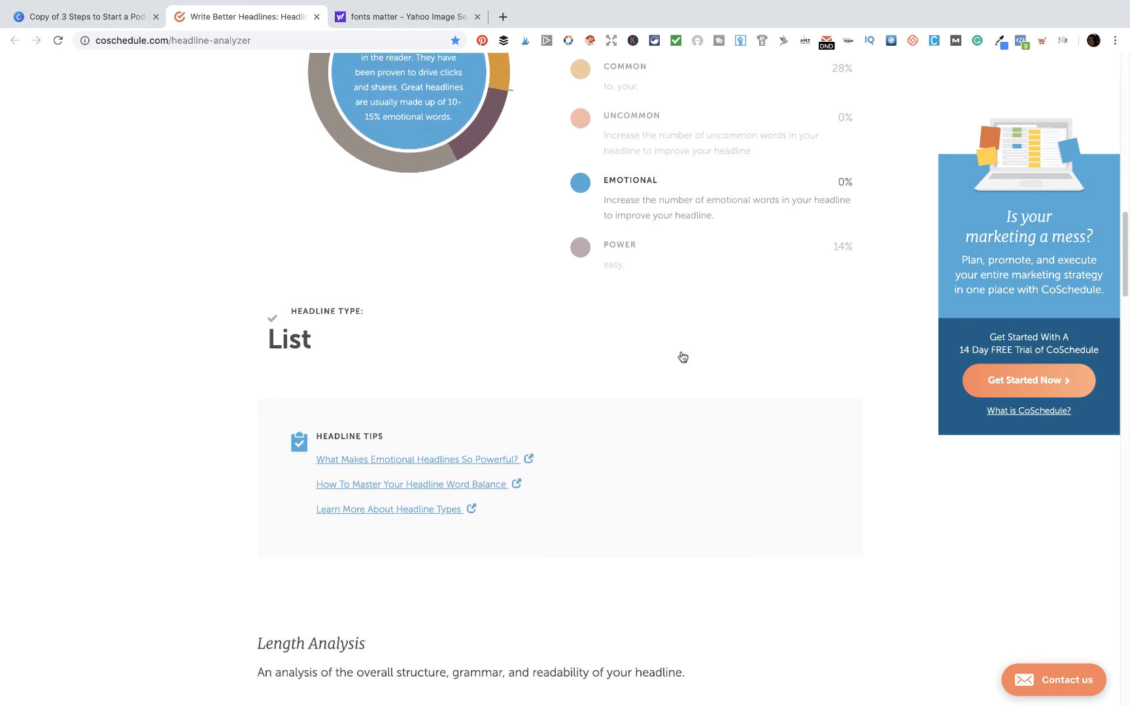
{"action": "scroll", "coordinate": [683, 347], "scroll_direction": "down", "scroll_amount": 2}
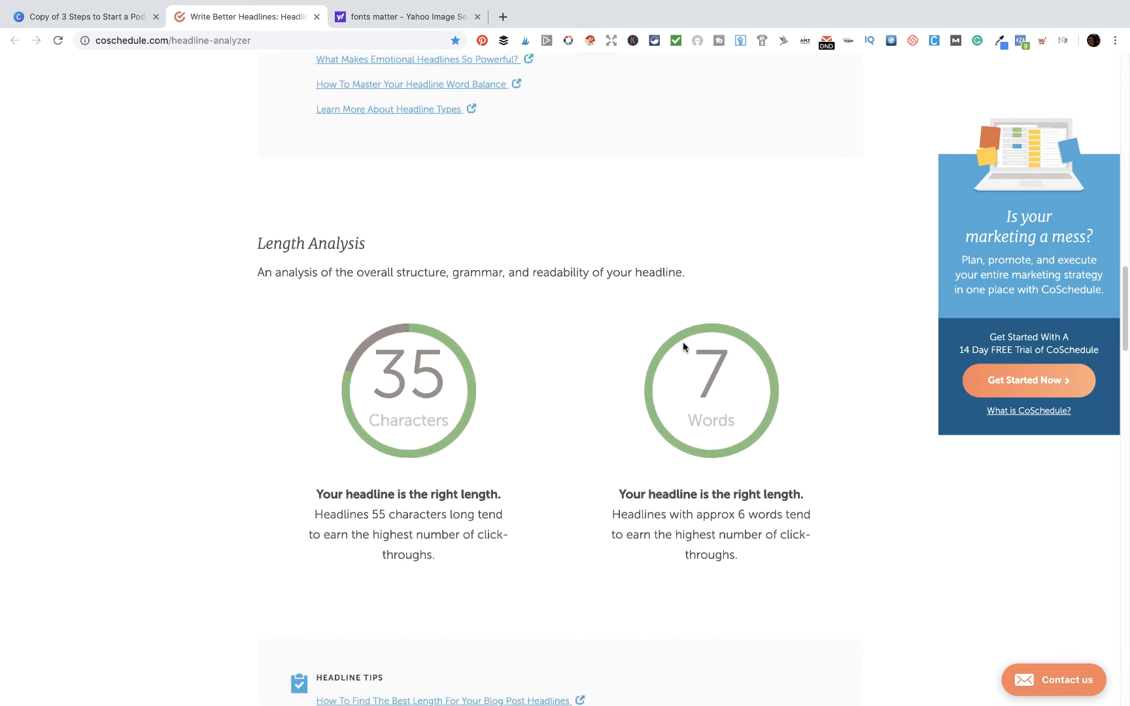
{"action": "scroll", "coordinate": [691, 313], "scroll_direction": "down", "scroll_amount": 9}
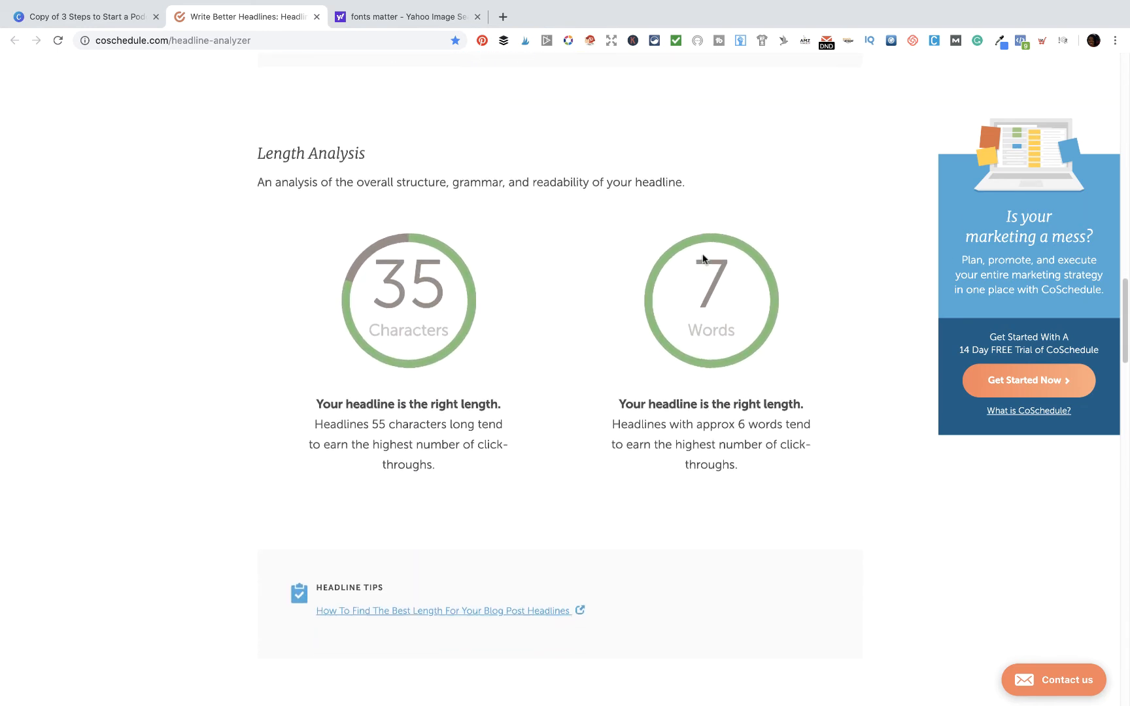
{"action": "scroll", "coordinate": [703, 259], "scroll_direction": "down", "scroll_amount": 5}
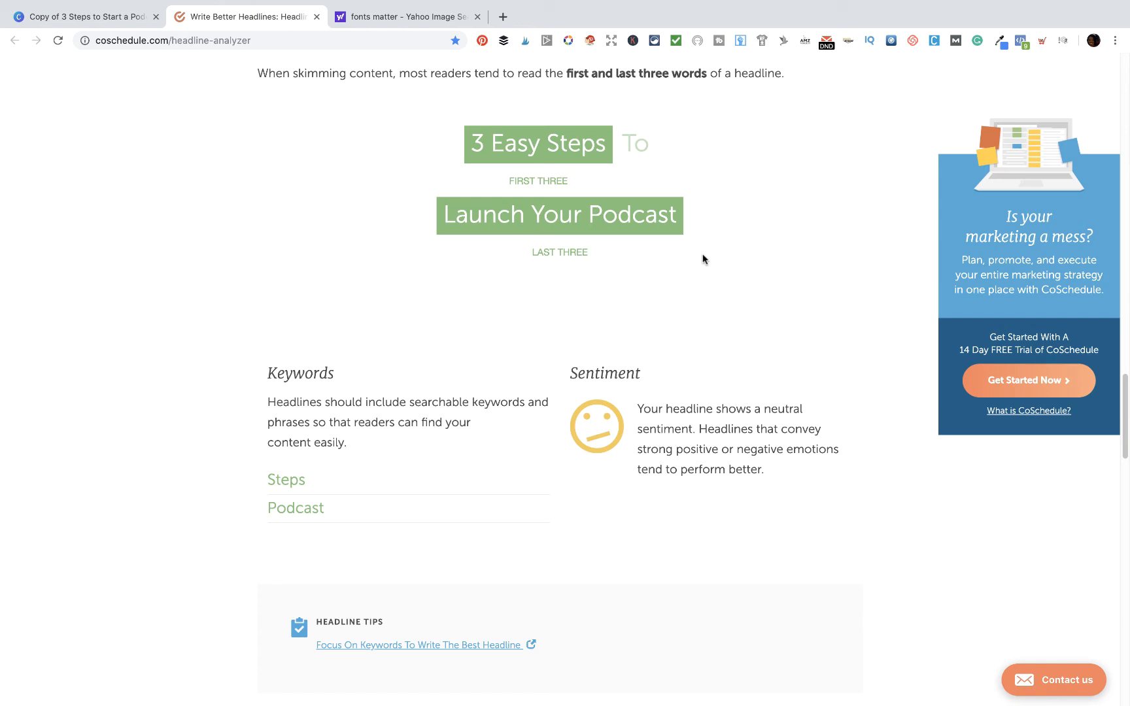
{"action": "scroll", "coordinate": [703, 259], "scroll_direction": "up", "scroll_amount": 20}
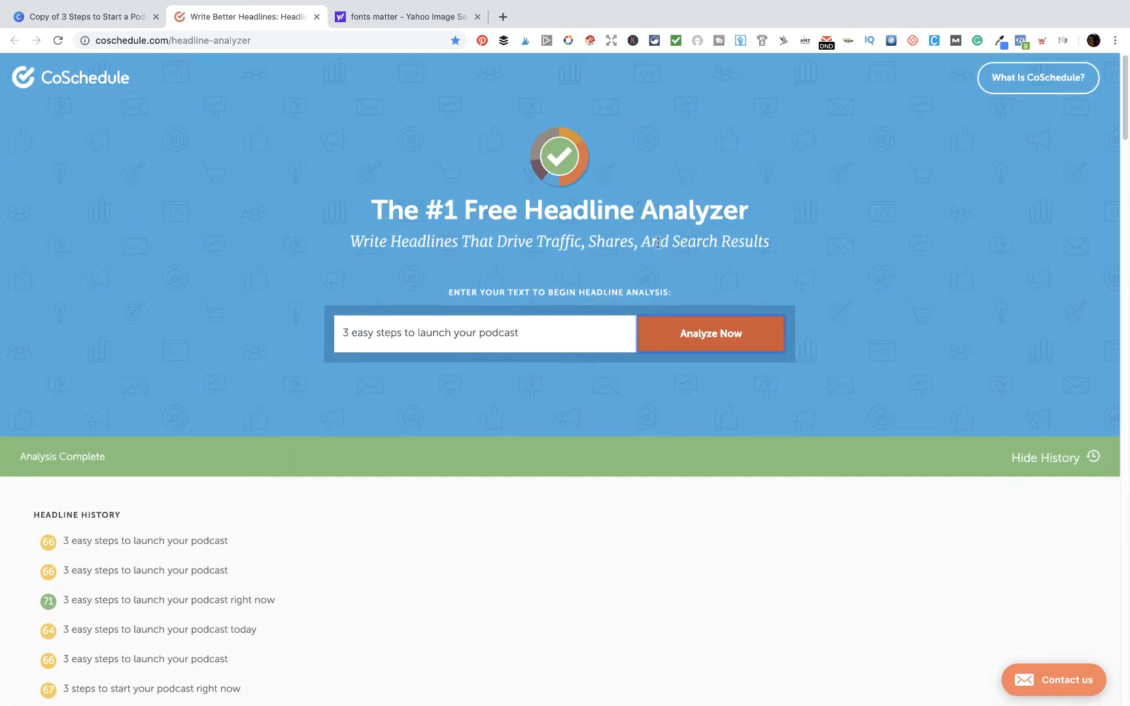
Switch back to the Canva design and search the graphics for "rectangle"
{"action": "left_click", "coordinate": [113, 23]}
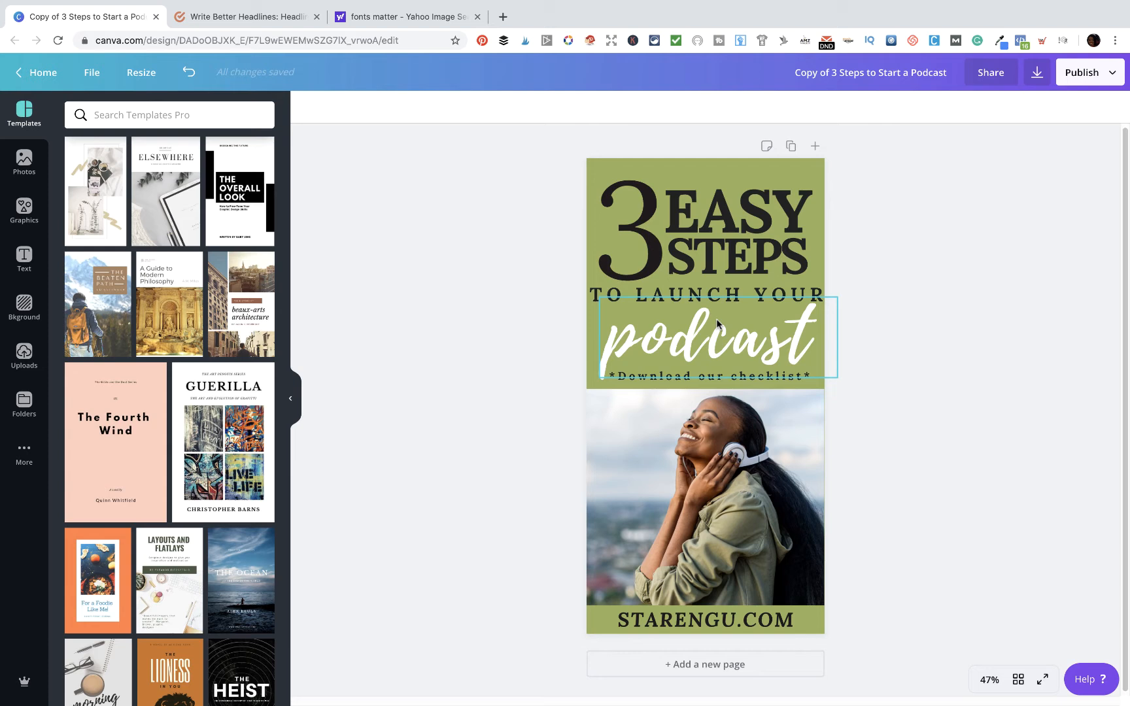
{"action": "left_click", "coordinate": [715, 470]}
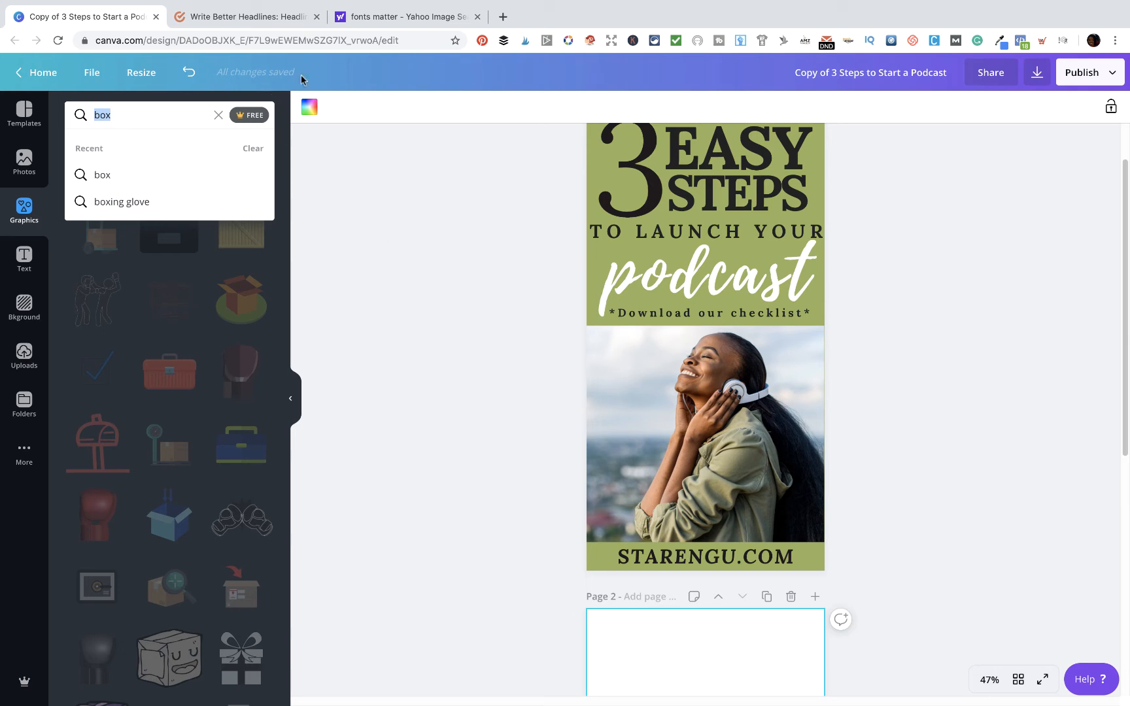
{"action": "type", "text": "rec"}
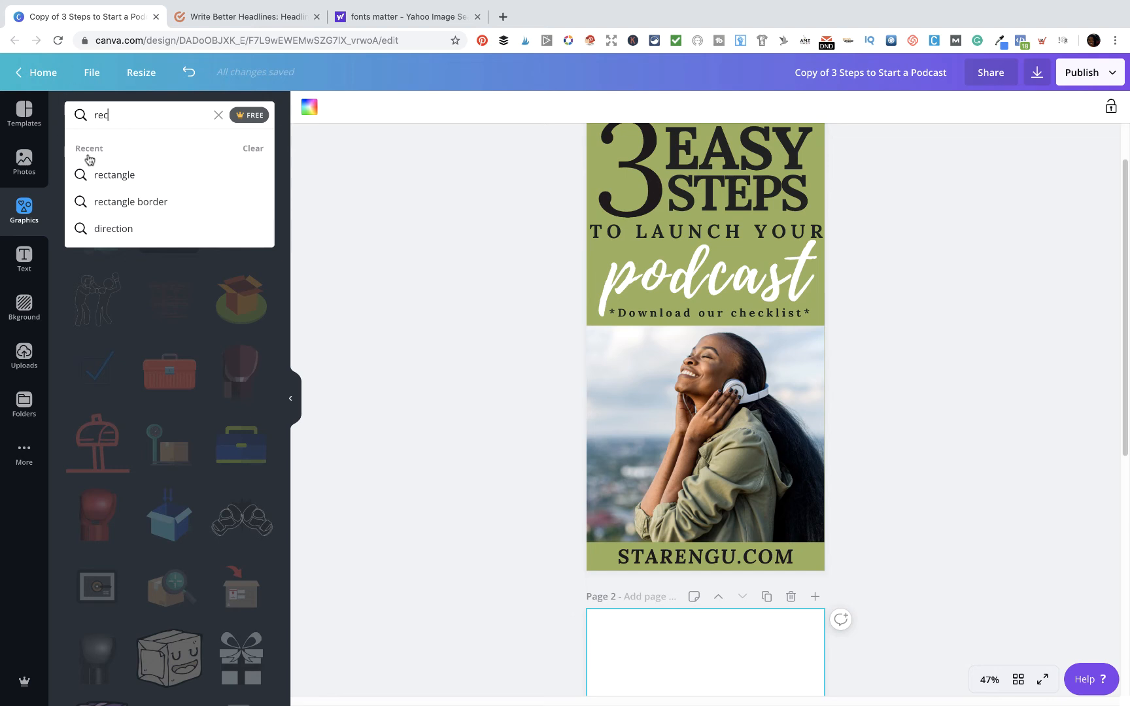
{"action": "left_click", "coordinate": [134, 176]}
Place the plain solid square from the rectangle results on the blank page 2
{"action": "mouse_move", "coordinate": [95, 171]}
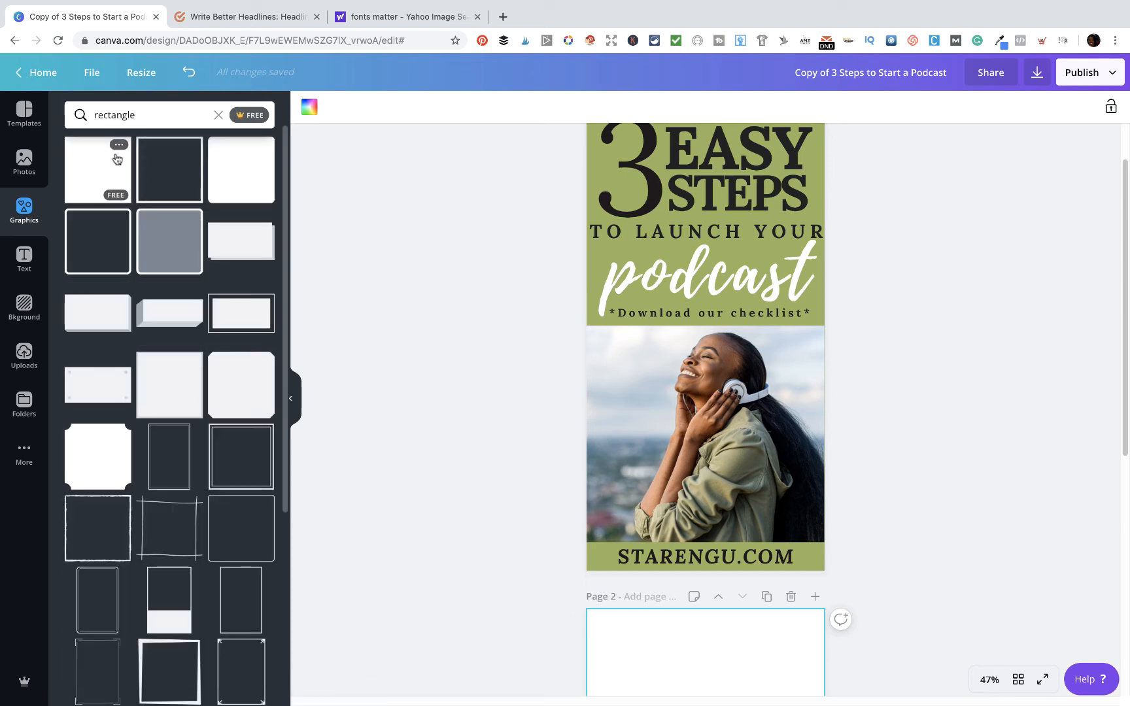
{"action": "scroll", "coordinate": [151, 442], "scroll_direction": "down", "scroll_amount": 2}
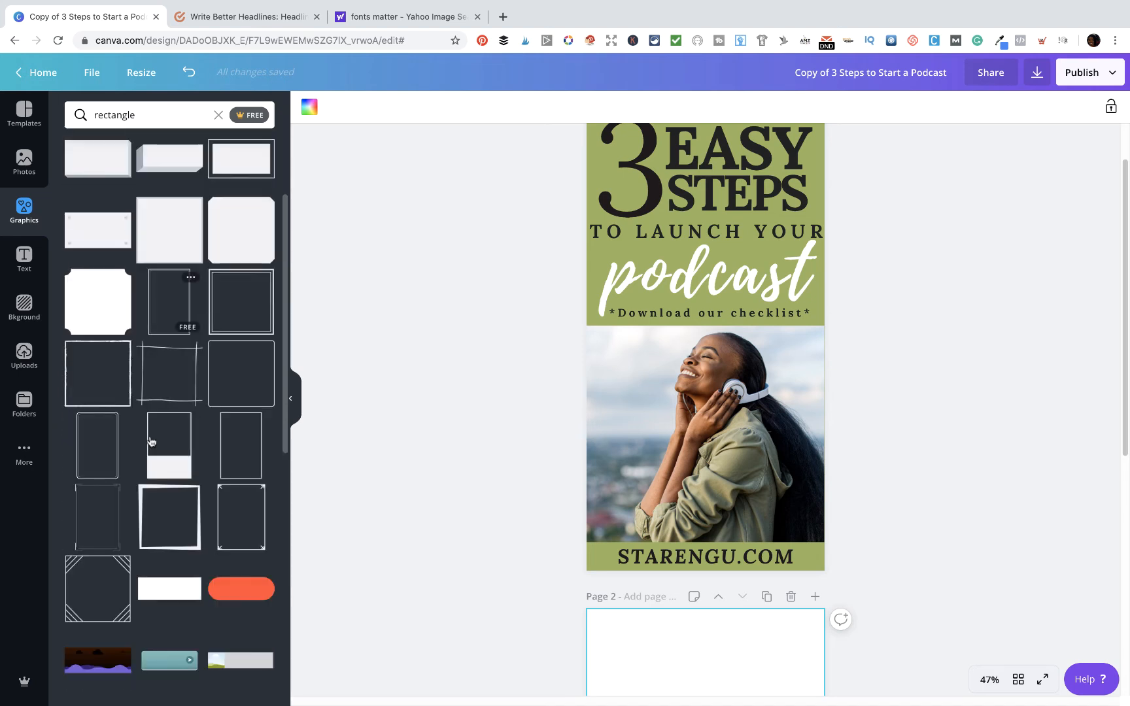
{"action": "scroll", "coordinate": [151, 442], "scroll_direction": "up", "scroll_amount": 2}
{"action": "left_click_drag", "start_coordinate": [103, 173], "coordinate": [676, 645]}
Stretch the grey shape on page 2 so that it covers the whole page
{"action": "scroll", "coordinate": [668, 631], "scroll_direction": "down", "scroll_amount": 5}
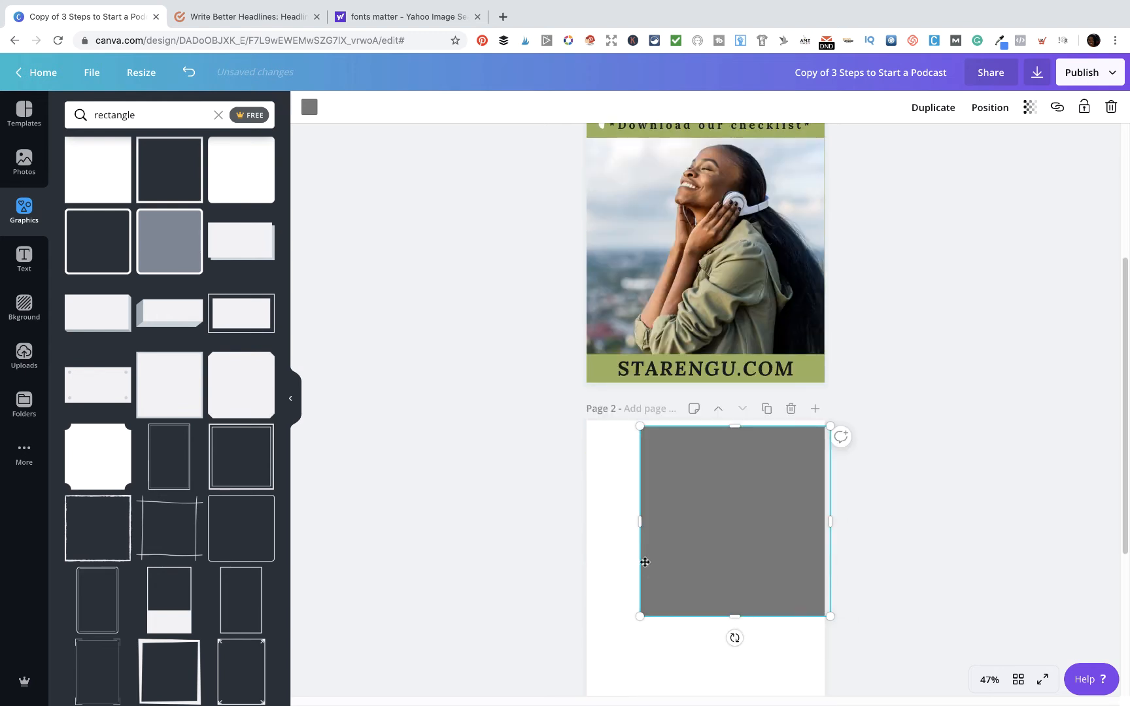
{"action": "scroll", "coordinate": [637, 347], "scroll_direction": "up", "scroll_amount": 1}
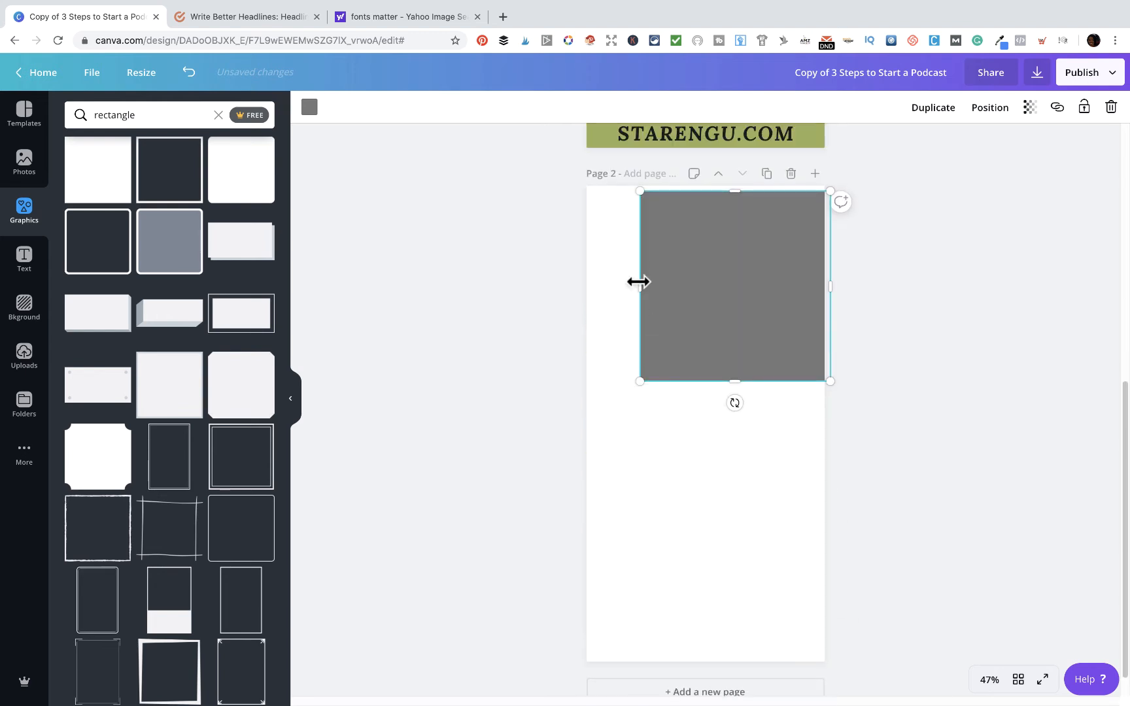
{"action": "left_click_drag", "start_coordinate": [639, 285], "coordinate": [578, 274]}
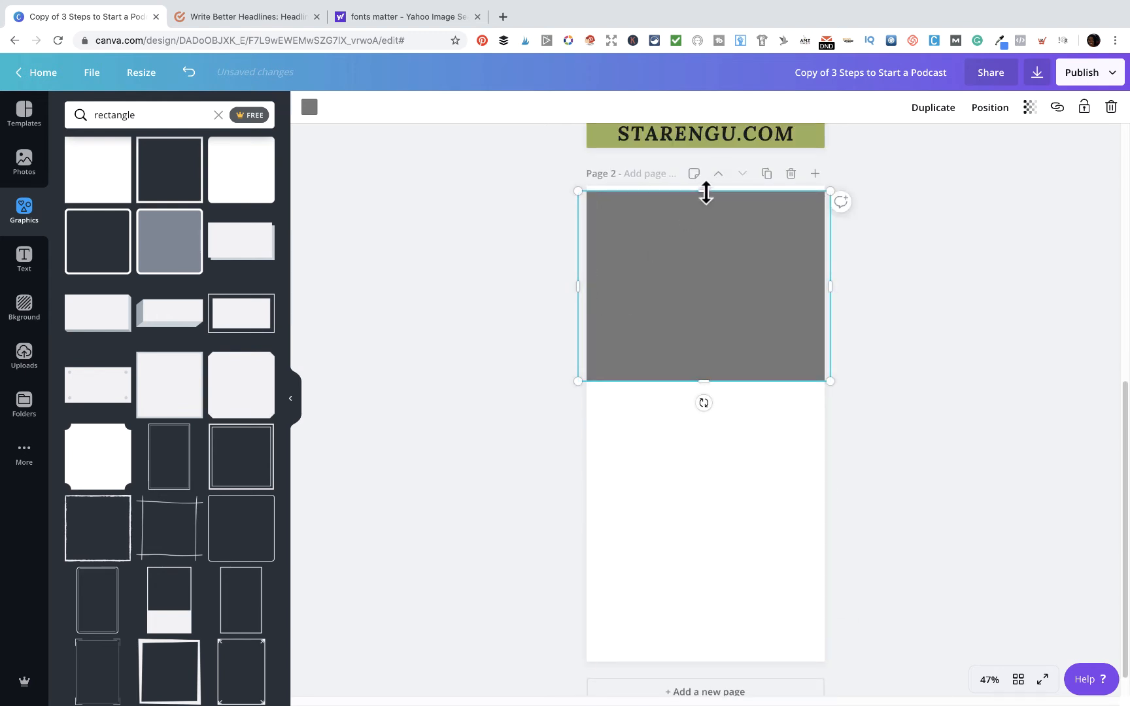
{"action": "left_click_drag", "start_coordinate": [704, 191], "coordinate": [704, 186]}
{"action": "left_click_drag", "start_coordinate": [707, 384], "coordinate": [713, 662]}
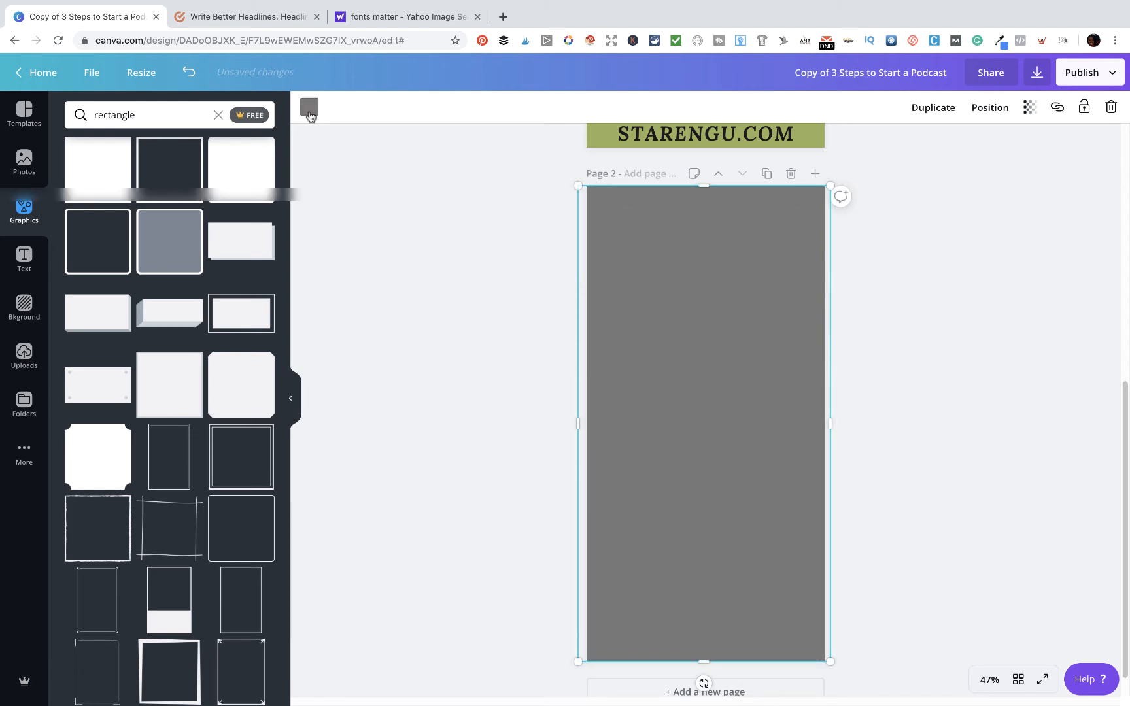
Recolour the full-page shape on page 2 with the olive green used on page 1
{"action": "left_click", "coordinate": [309, 106]}
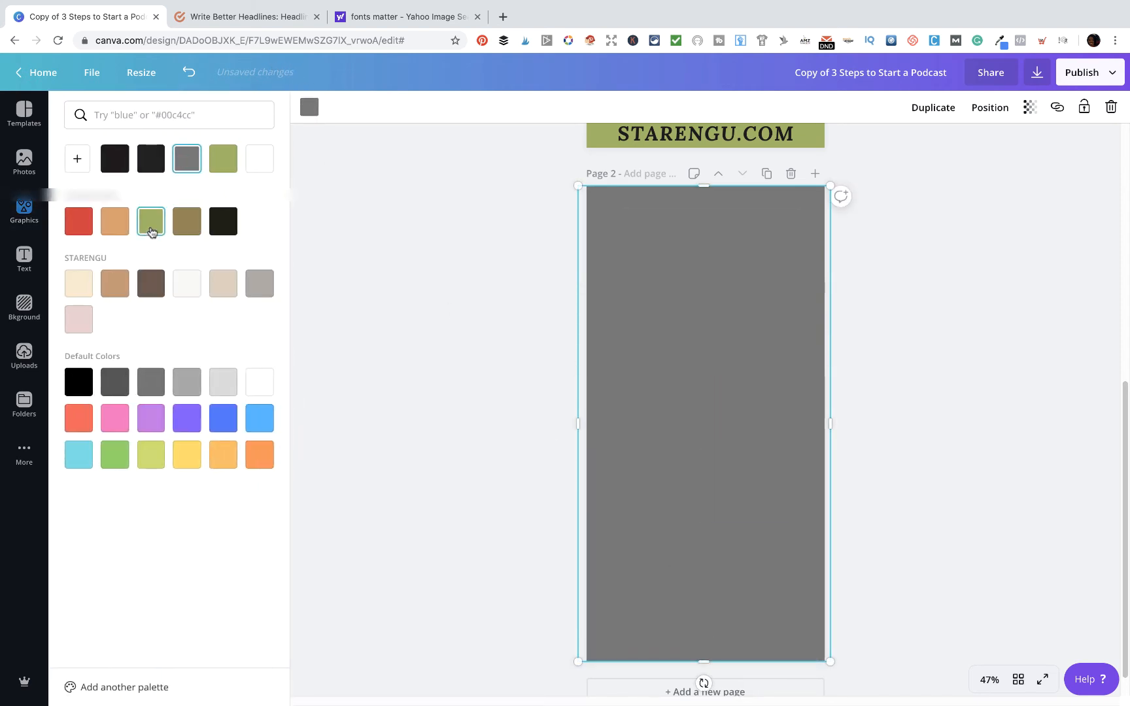
{"action": "left_click", "coordinate": [150, 235]}
{"action": "left_click", "coordinate": [378, 275]}
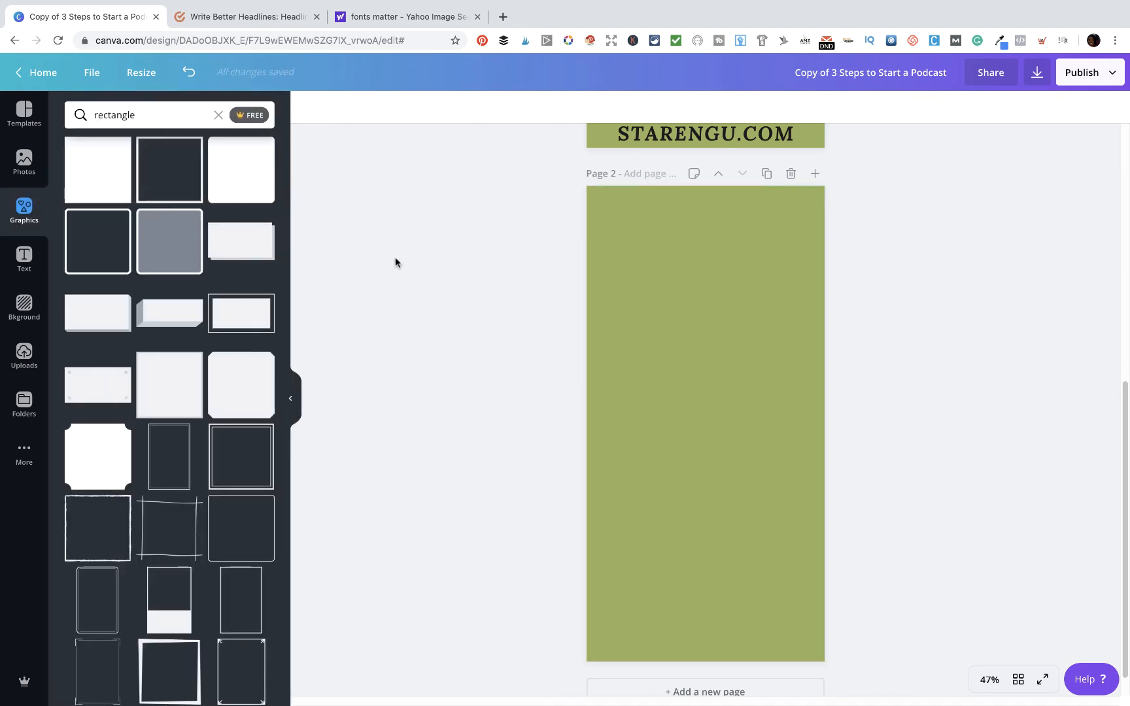
{"action": "scroll", "coordinate": [395, 262], "scroll_direction": "down", "scroll_amount": 1}
{"action": "scroll", "coordinate": [395, 264], "scroll_direction": "up", "scroll_amount": 8}
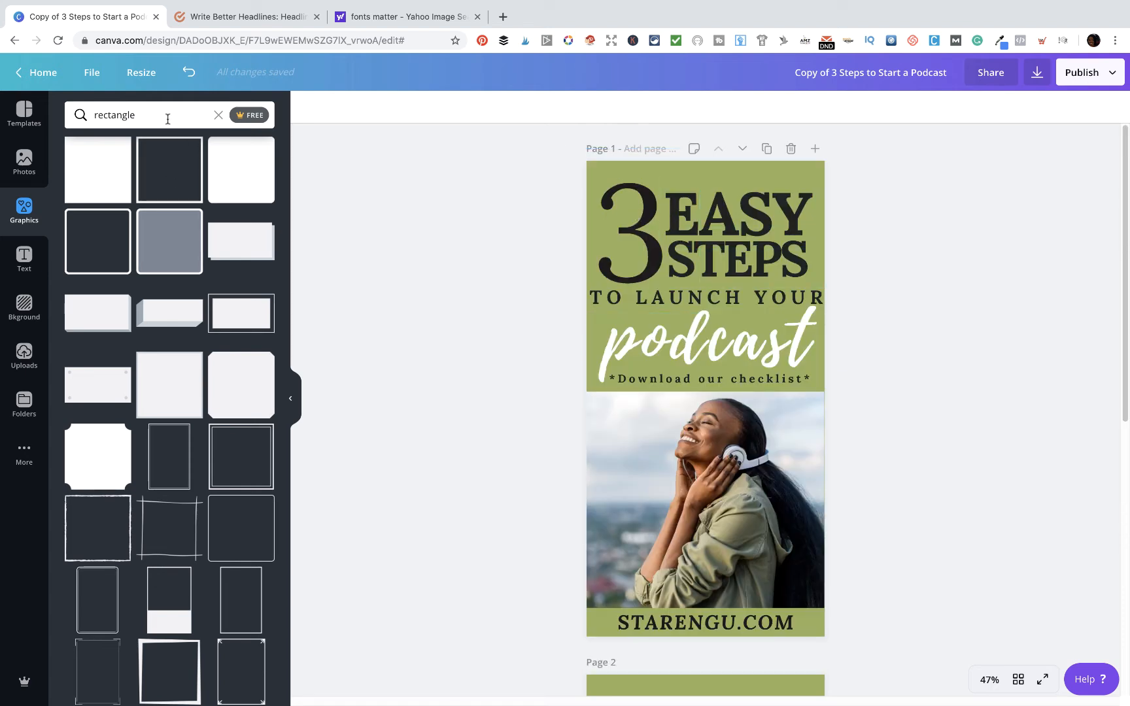
Add a heading text box and move it onto the upper part of page 2
{"action": "left_click", "coordinate": [25, 261]}
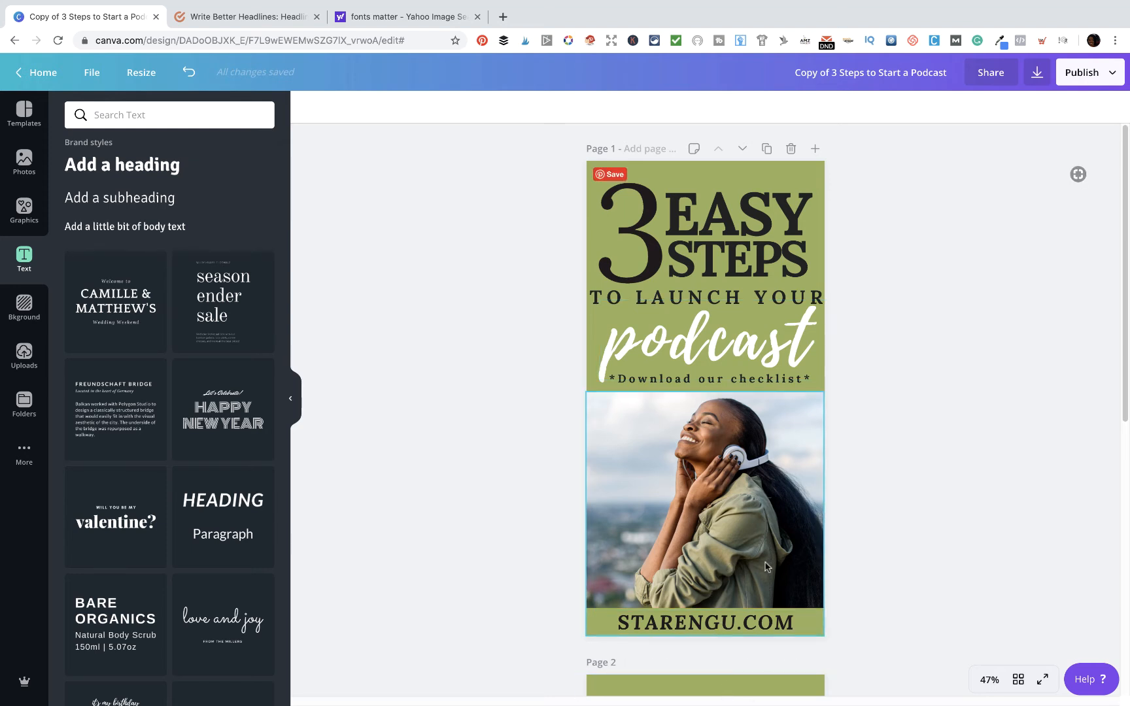
{"action": "left_click", "coordinate": [157, 173]}
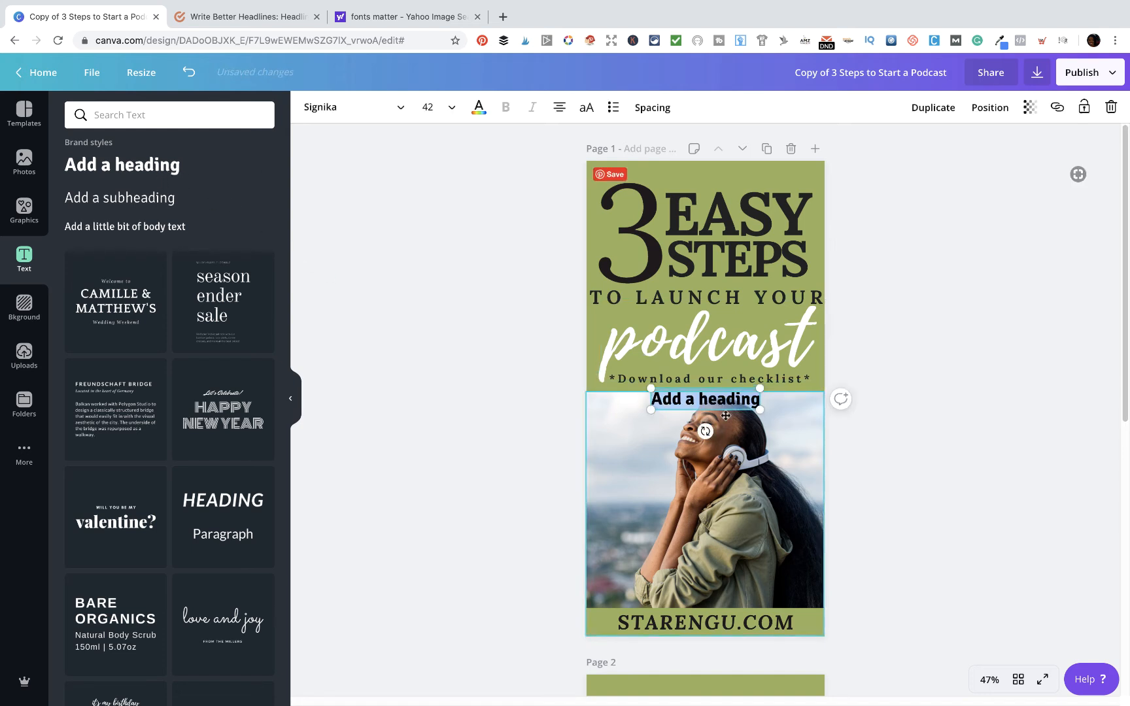
{"action": "scroll", "coordinate": [726, 416], "scroll_direction": "down", "scroll_amount": 2}
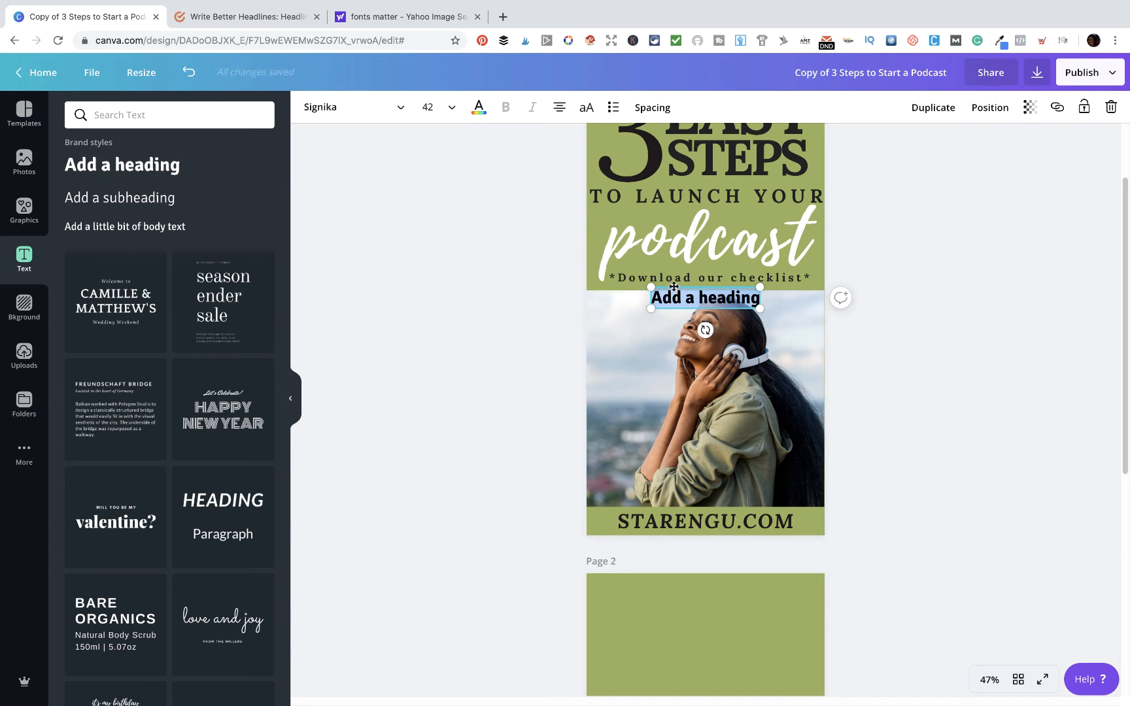
{"action": "left_click_drag", "start_coordinate": [673, 286], "coordinate": [668, 606]}
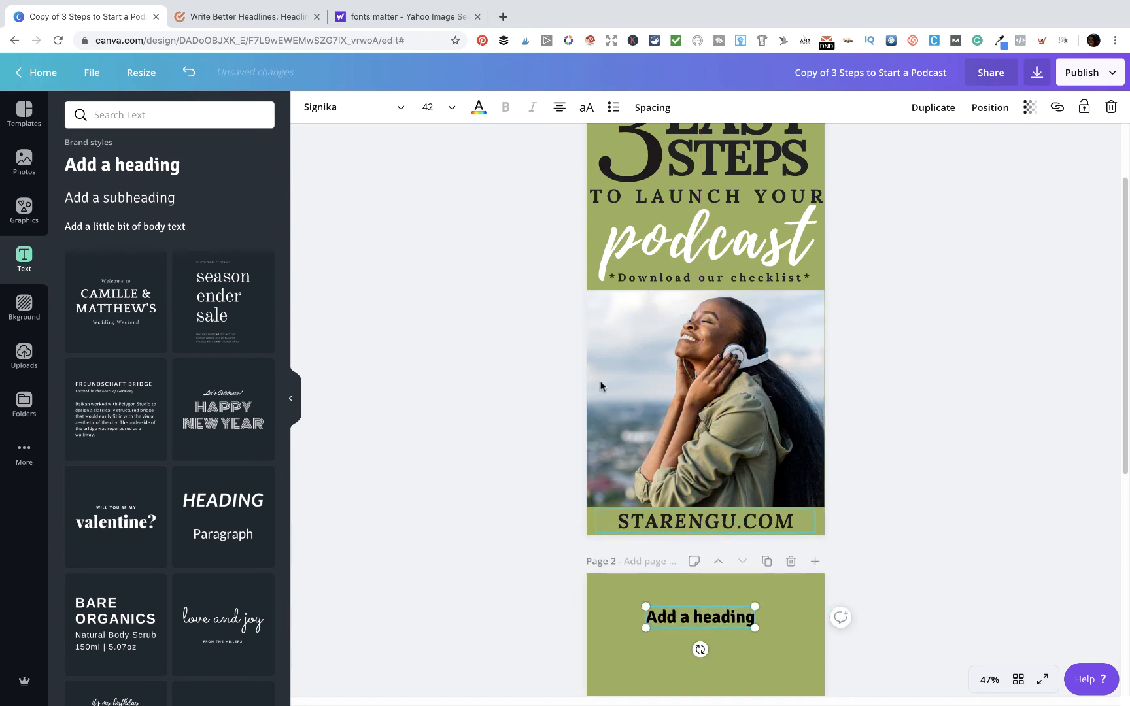
Change the page 2 heading's font to Lora and replace its text with "3"
{"action": "left_click", "coordinate": [354, 109]}
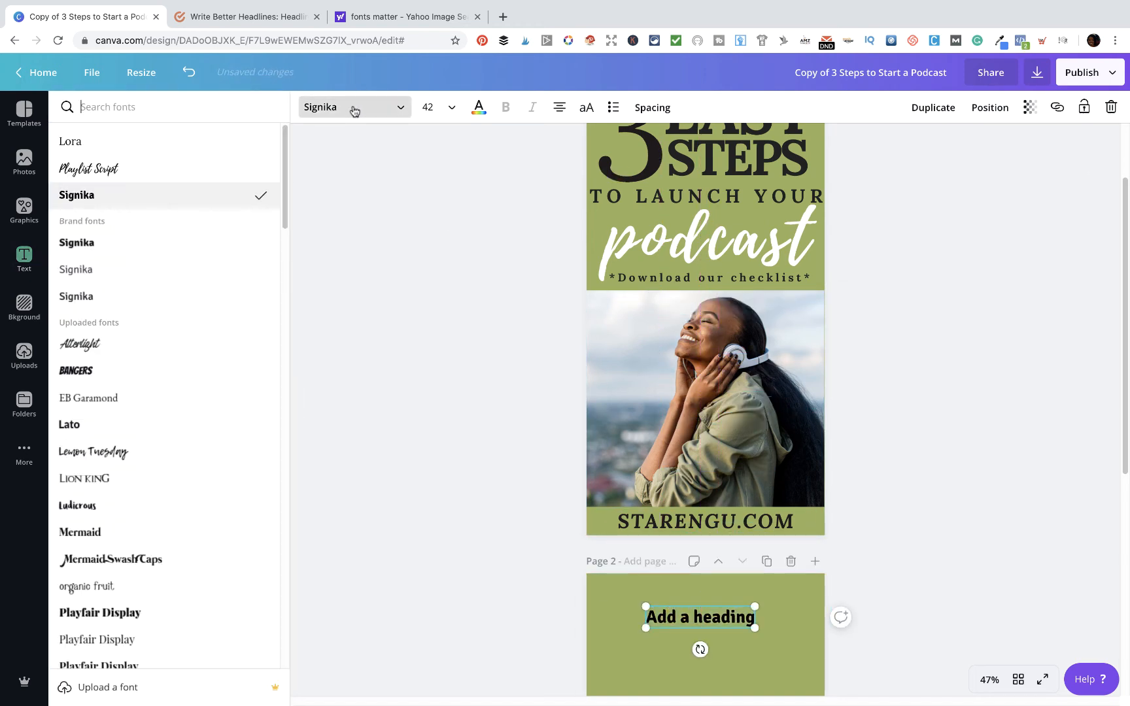
{"action": "left_click", "coordinate": [232, 150]}
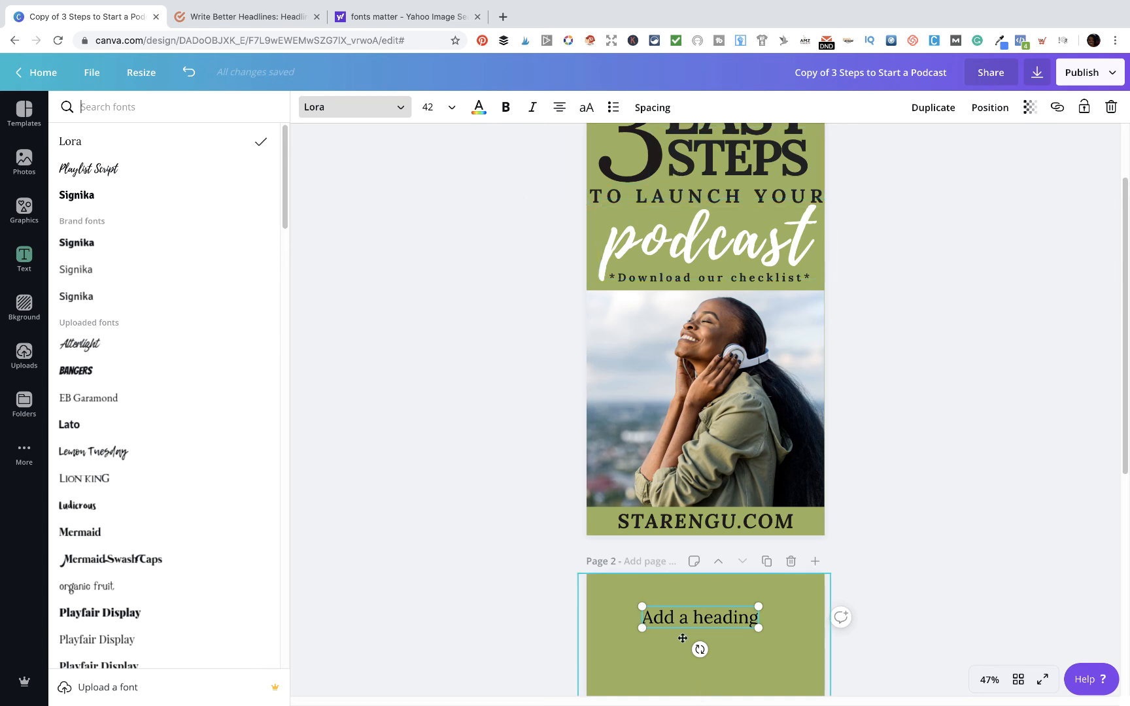
{"action": "double_click", "coordinate": [736, 620]}
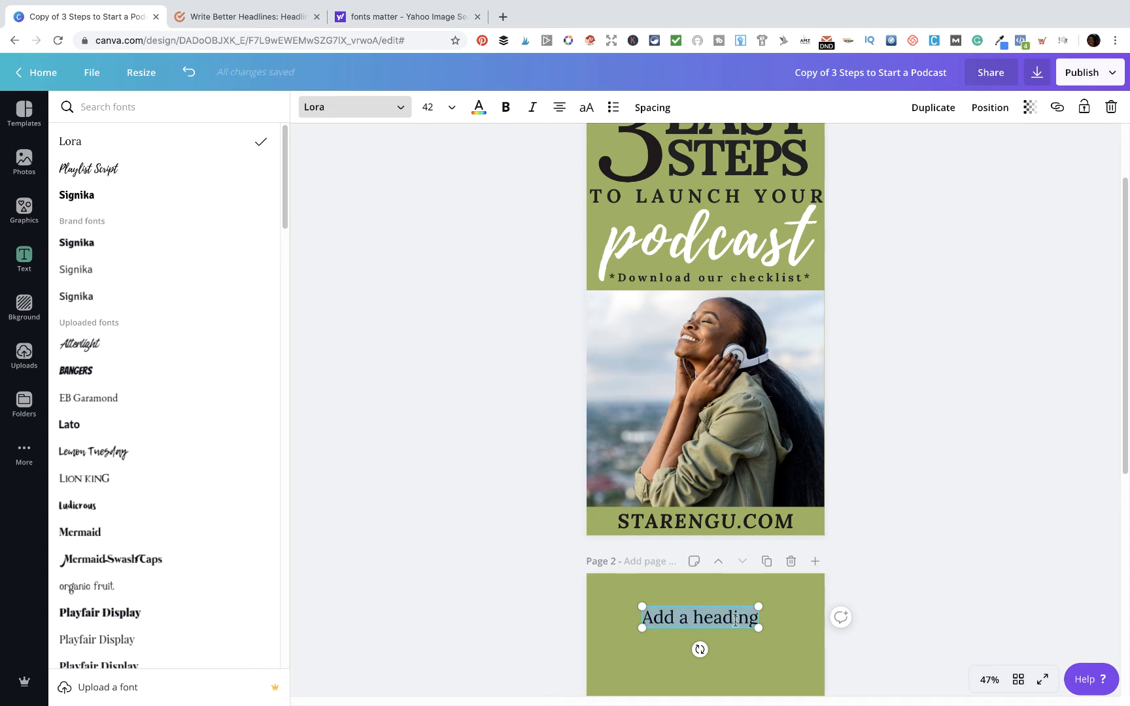
{"action": "type", "text": "3"}
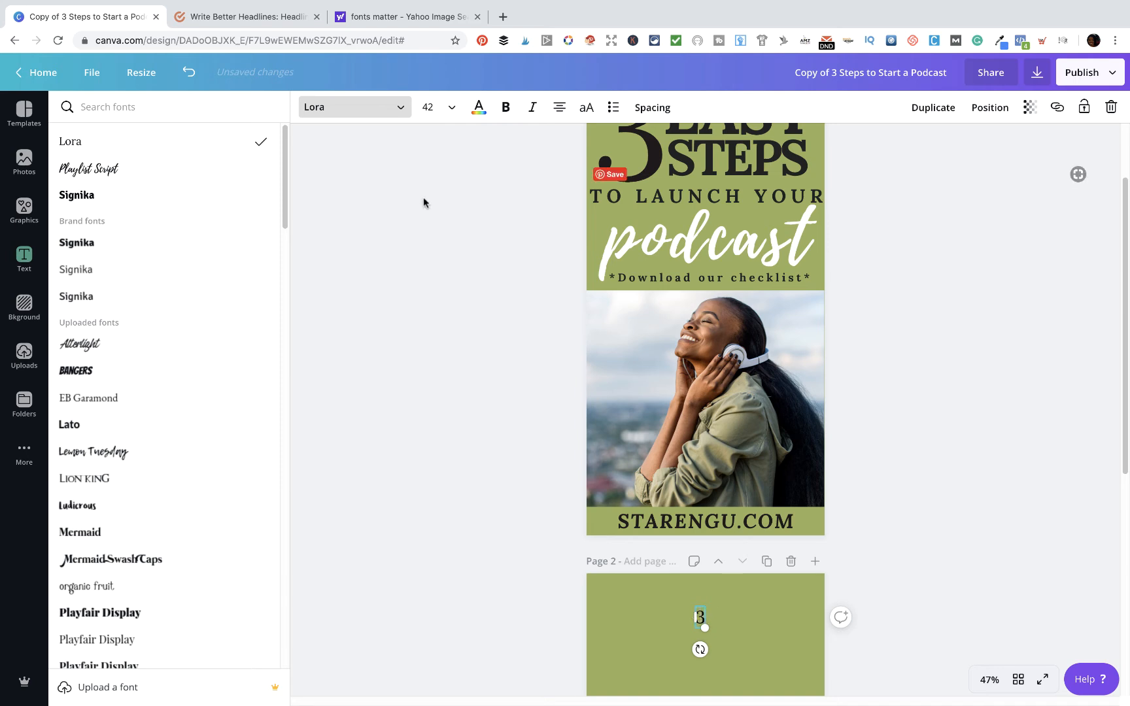
Set the "3" on page 2 to font size 280 and move it to the page's upper-left corner
{"action": "left_click", "coordinate": [423, 106]}
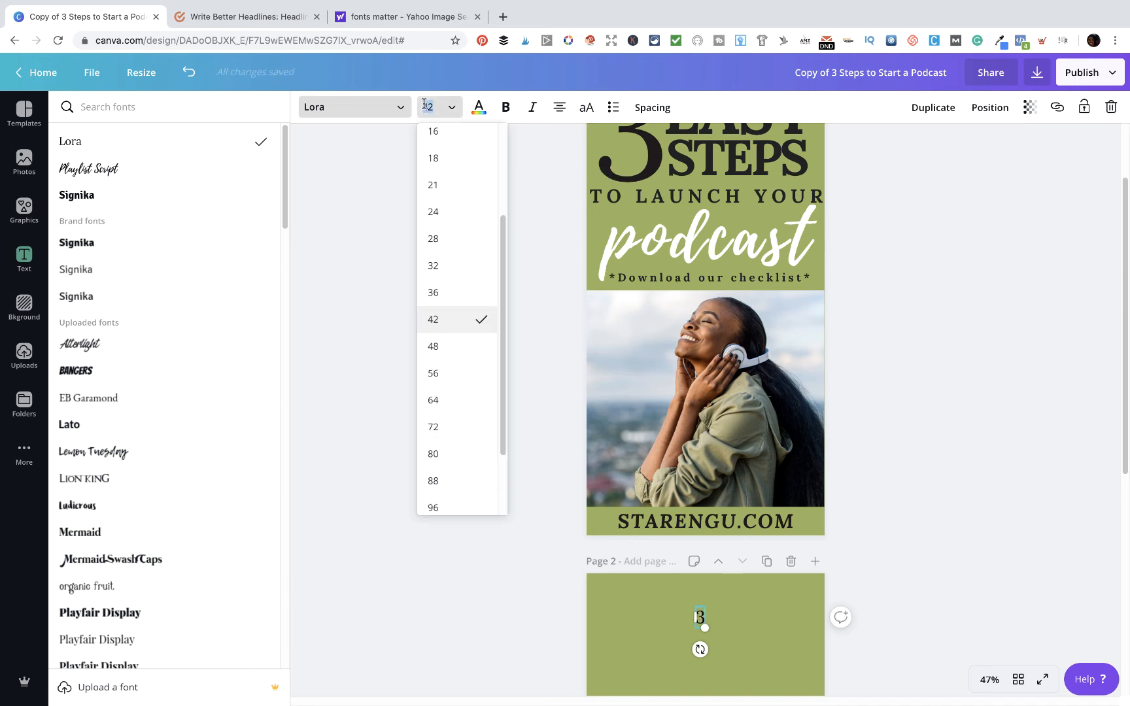
{"action": "type", "text": "280"}
{"action": "key", "text": "Return"}
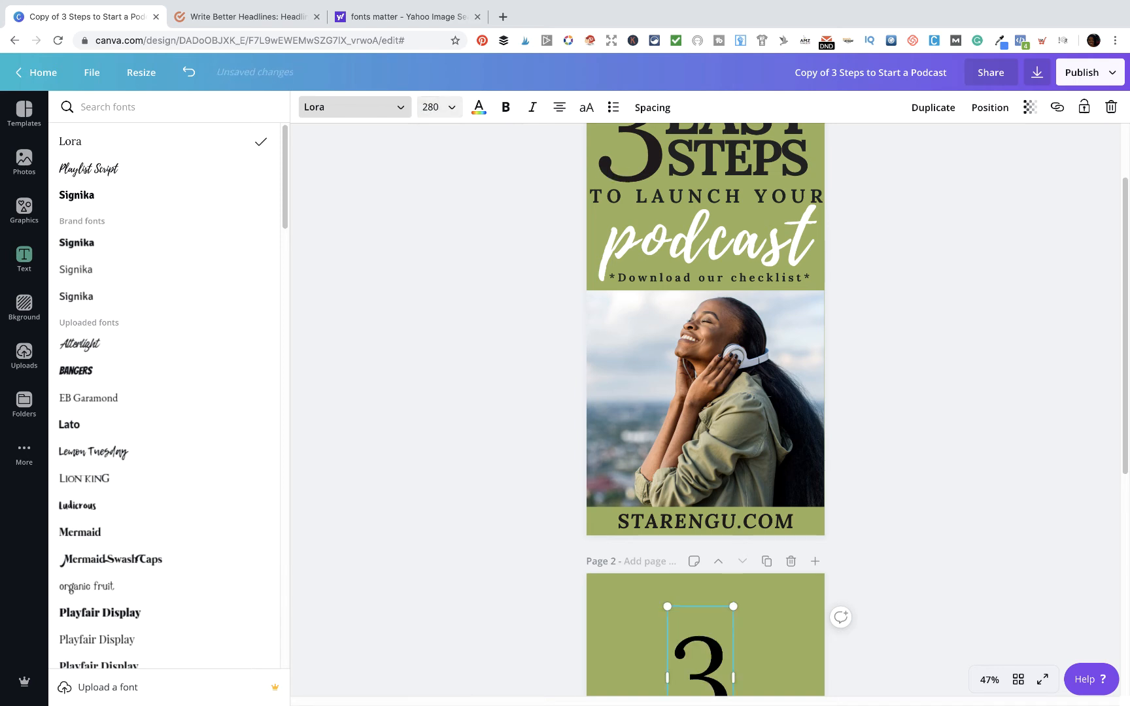
{"action": "scroll", "coordinate": [779, 433], "scroll_direction": "down", "scroll_amount": 2}
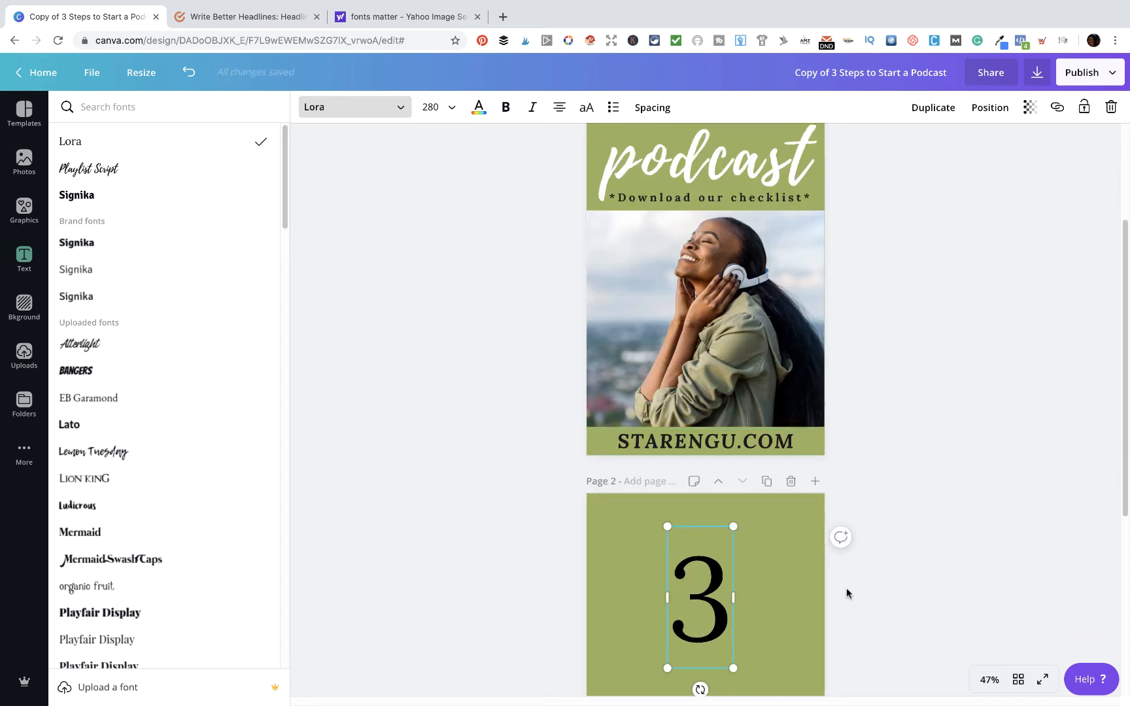
{"action": "left_click", "coordinate": [866, 611]}
{"action": "left_click_drag", "start_coordinate": [657, 583], "coordinate": [625, 574]}
{"action": "scroll", "coordinate": [704, 586], "scroll_direction": "up", "scroll_amount": 3}
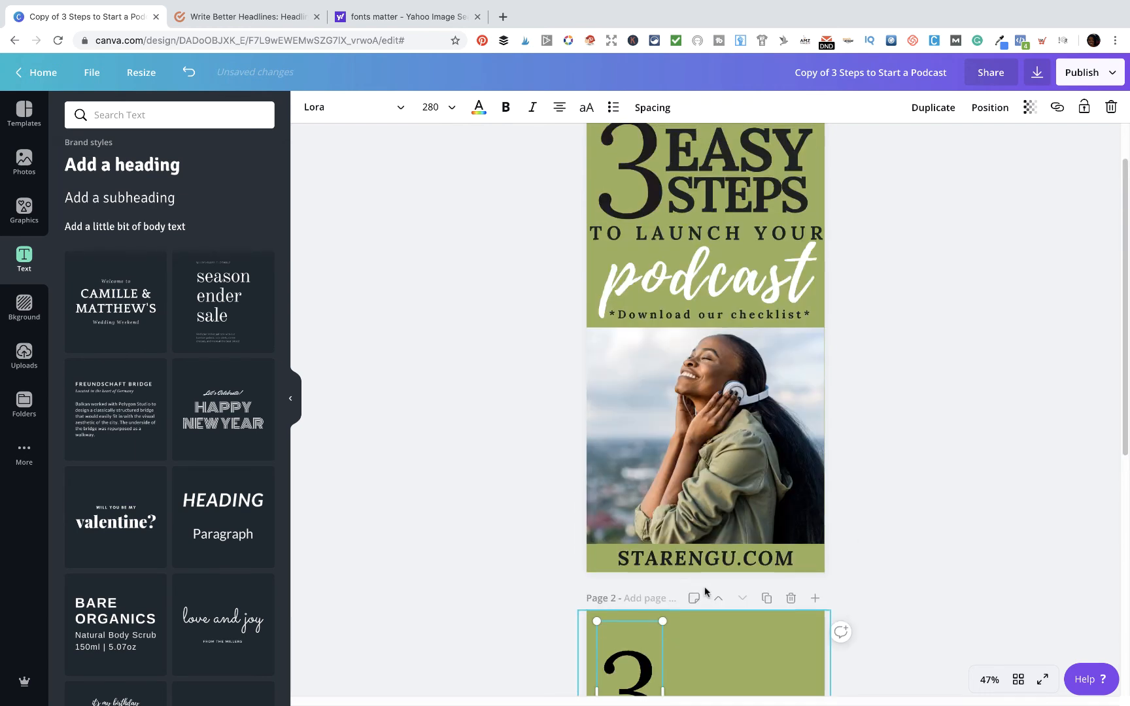
{"action": "left_click", "coordinate": [736, 181]}
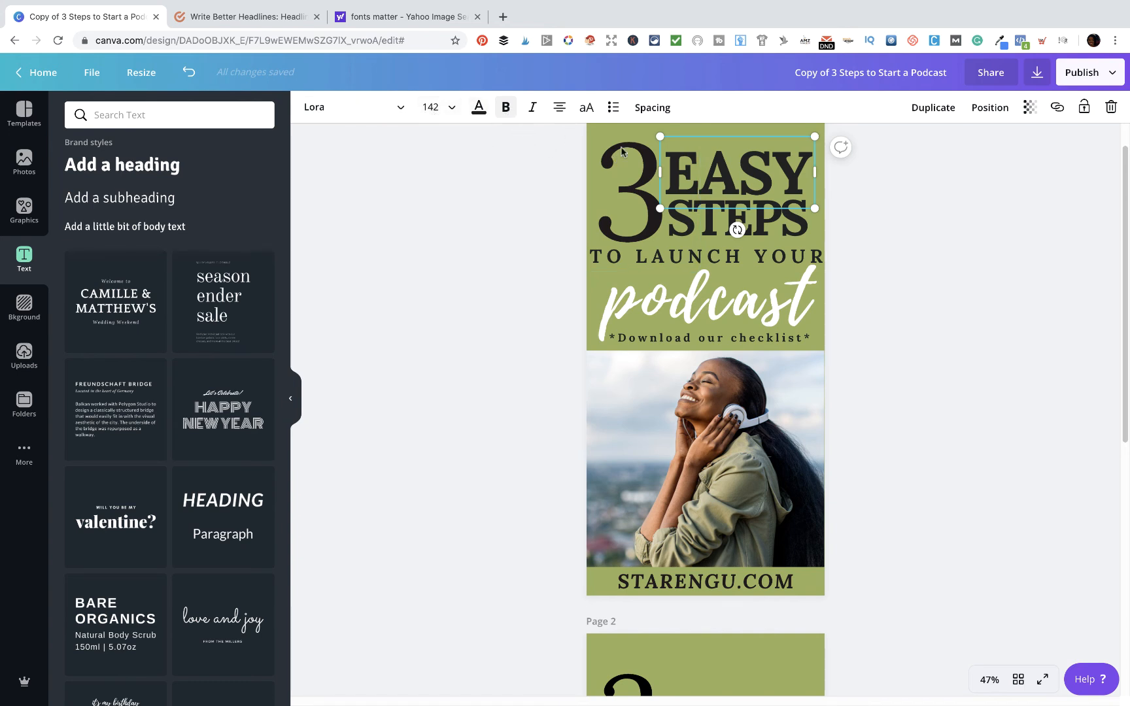
{"action": "left_click", "coordinate": [686, 134]}
{"action": "key", "text": "super+c"}
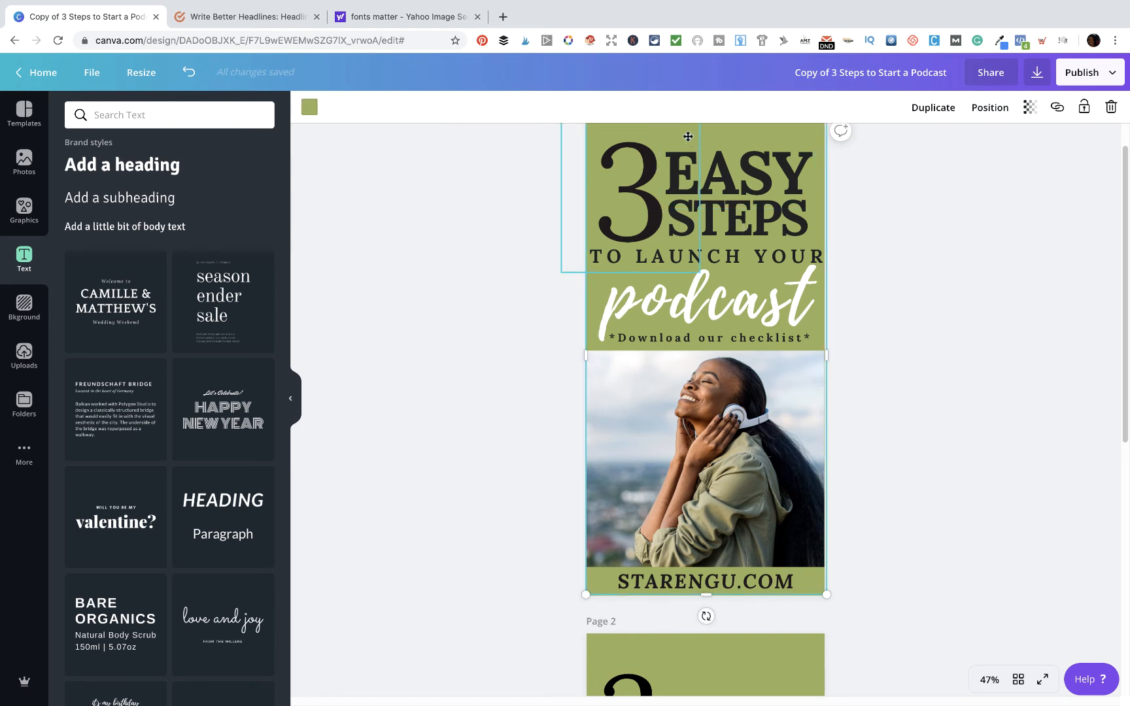
{"action": "key", "text": "super+v"}
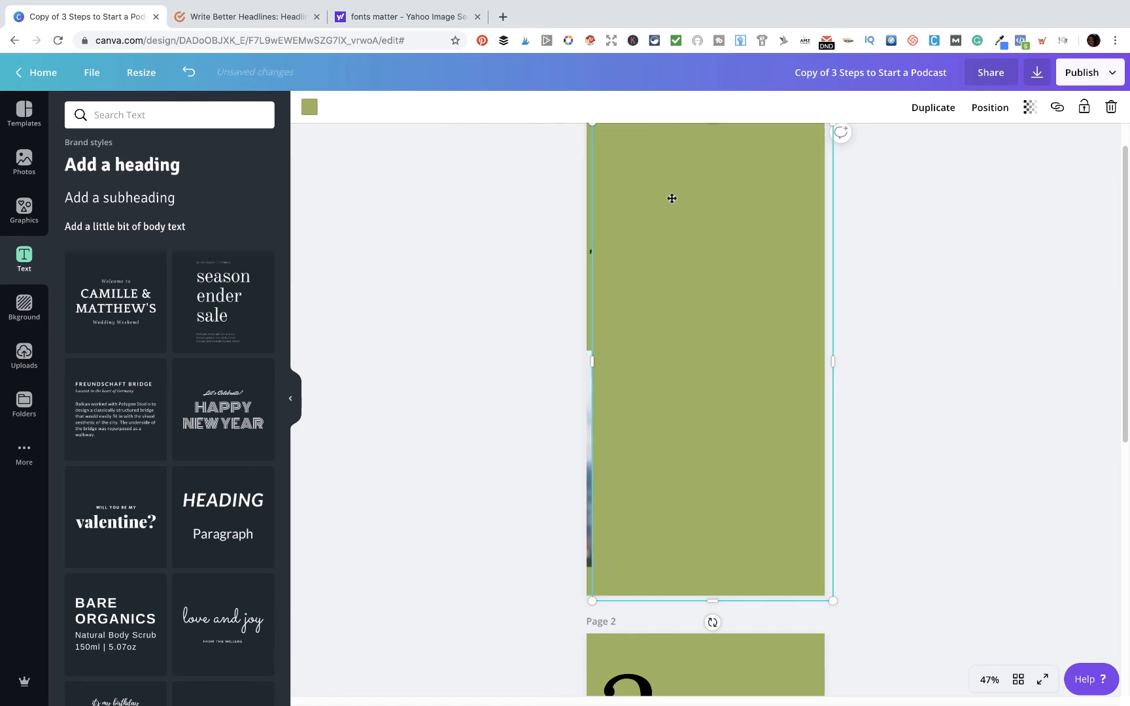
{"action": "key", "text": "Delete"}
Duplicate the word "EASY" from page 1 and place the copy beside the "3" on page 2
{"action": "left_click", "coordinate": [694, 155]}
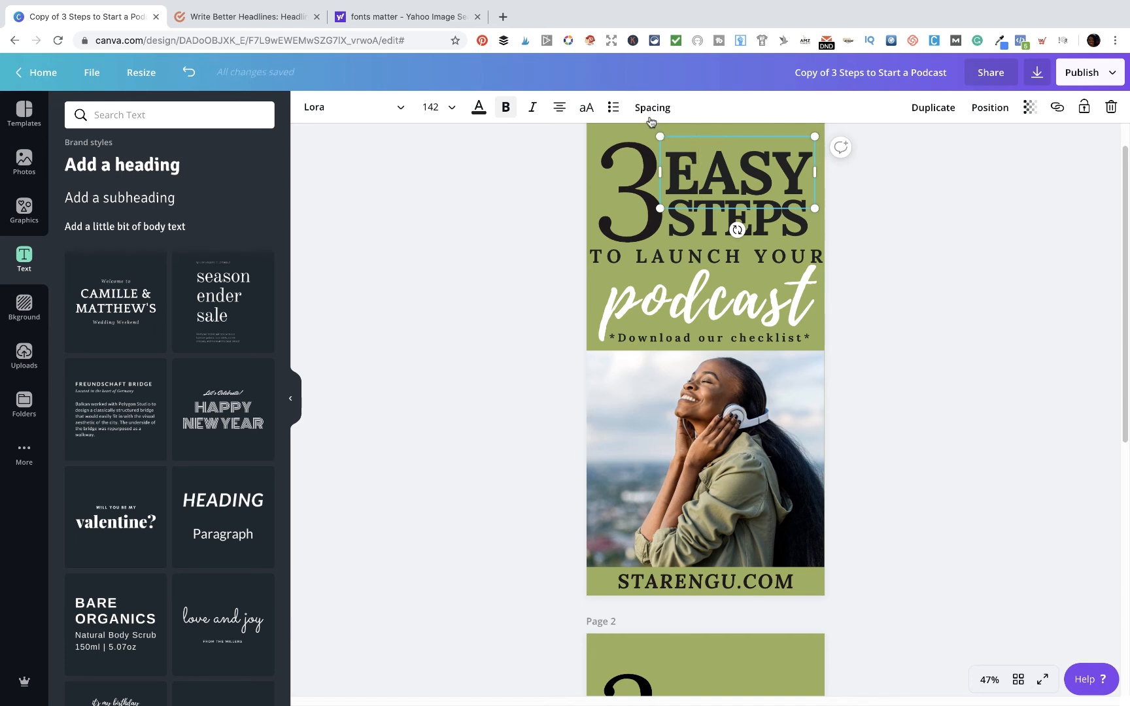
{"action": "key", "text": "super+d"}
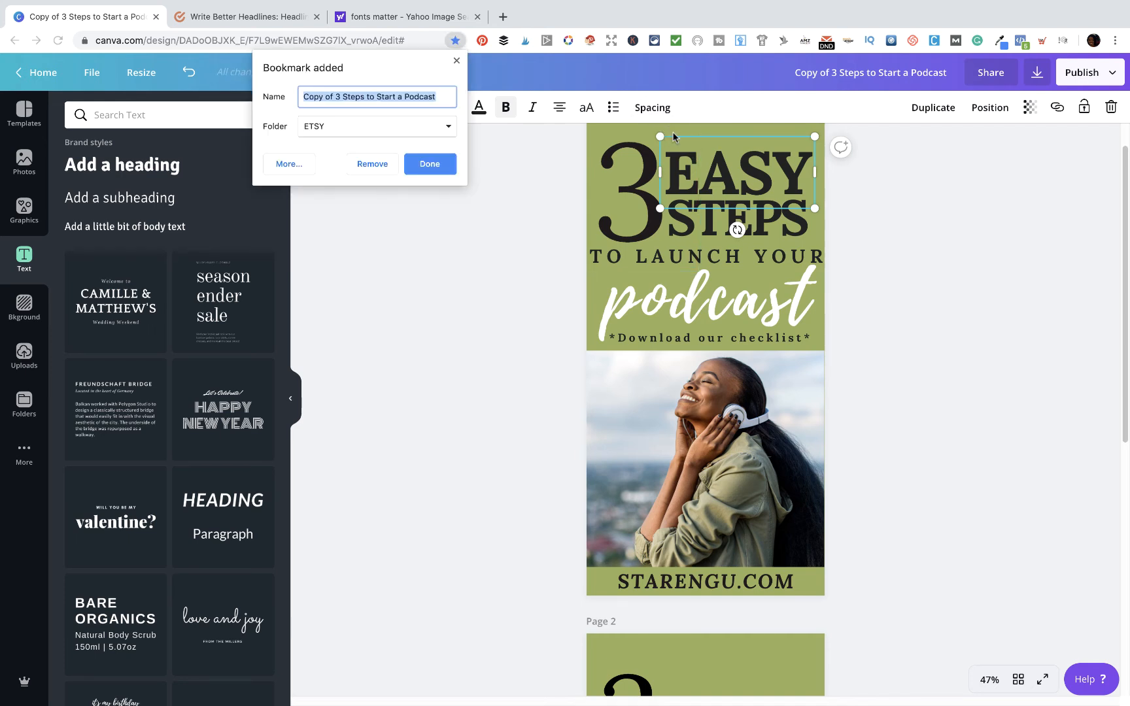
{"action": "key", "text": "Escape"}
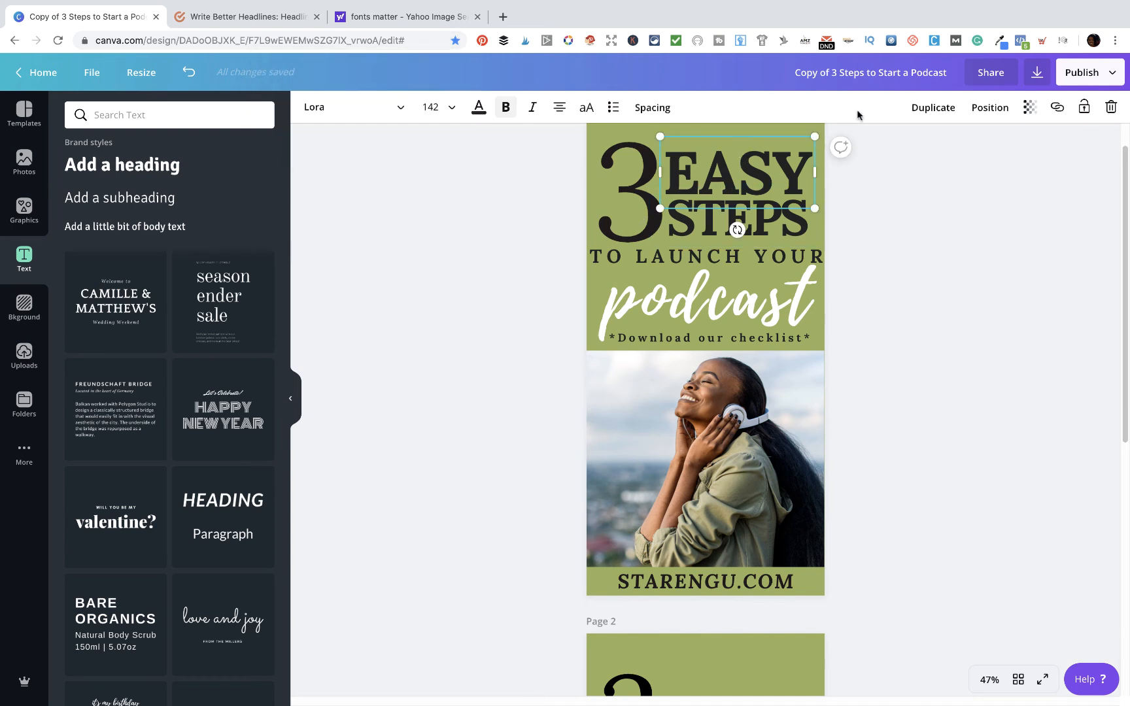
{"action": "left_click", "coordinate": [928, 108]}
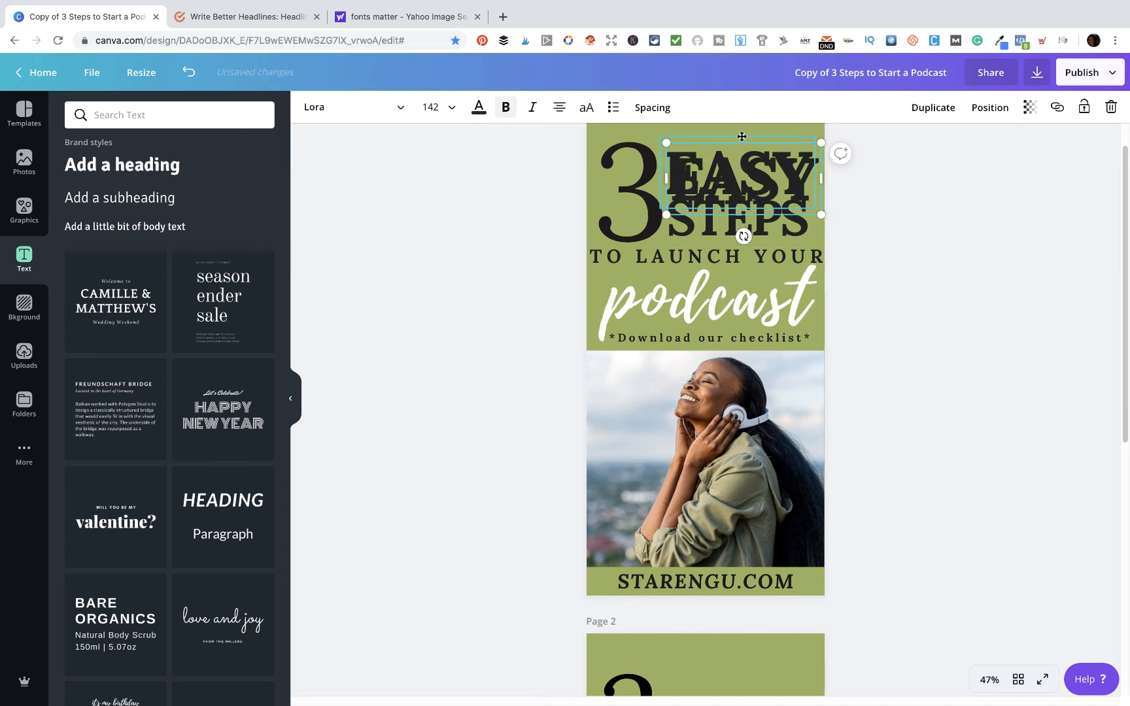
{"action": "left_click_drag", "start_coordinate": [739, 151], "coordinate": [726, 674]}
{"action": "scroll", "coordinate": [727, 523], "scroll_direction": "down", "scroll_amount": 2}
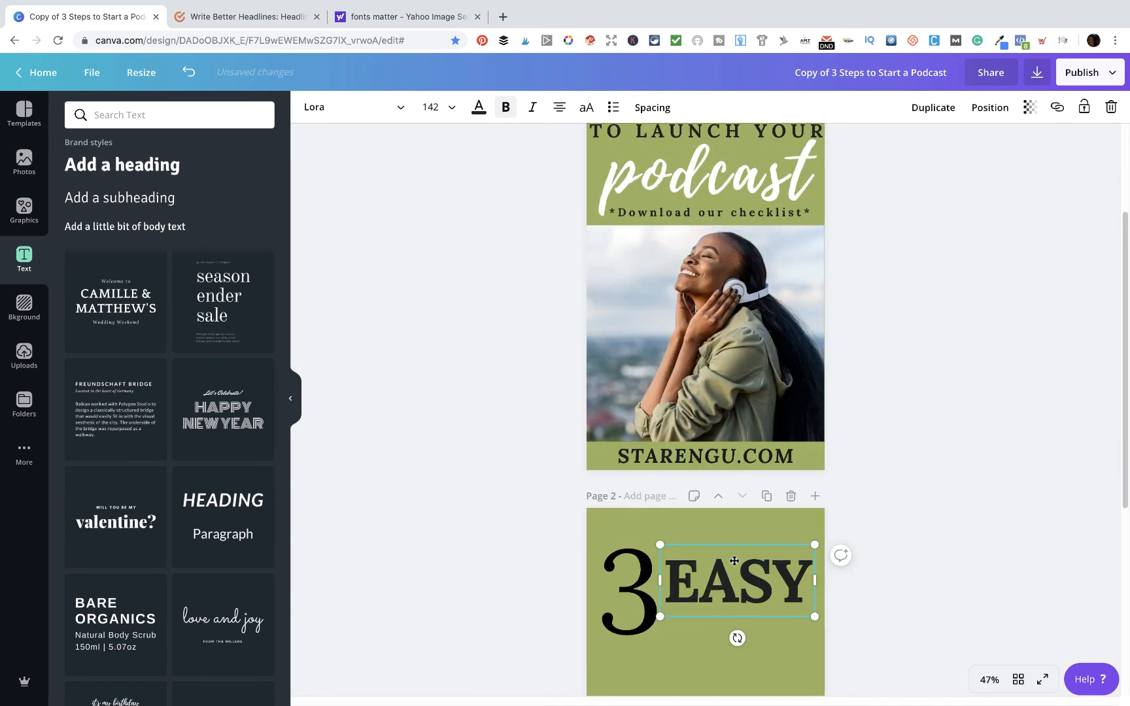
Move the word "STEPS" from page 1 to page 2, below "EASY"
{"action": "scroll", "coordinate": [729, 454], "scroll_direction": "up", "scroll_amount": 1}
{"action": "left_click", "coordinate": [726, 146]}
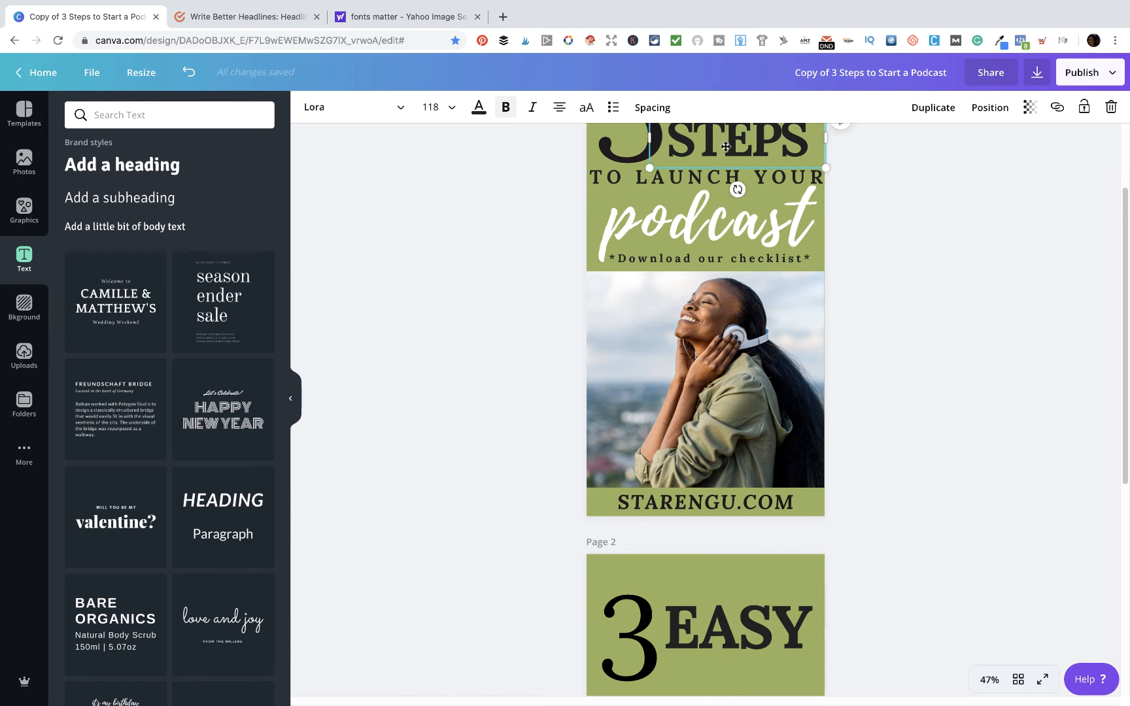
{"action": "left_click_drag", "start_coordinate": [728, 165], "coordinate": [731, 702]}
{"action": "scroll", "coordinate": [717, 534], "scroll_direction": "down", "scroll_amount": 2}
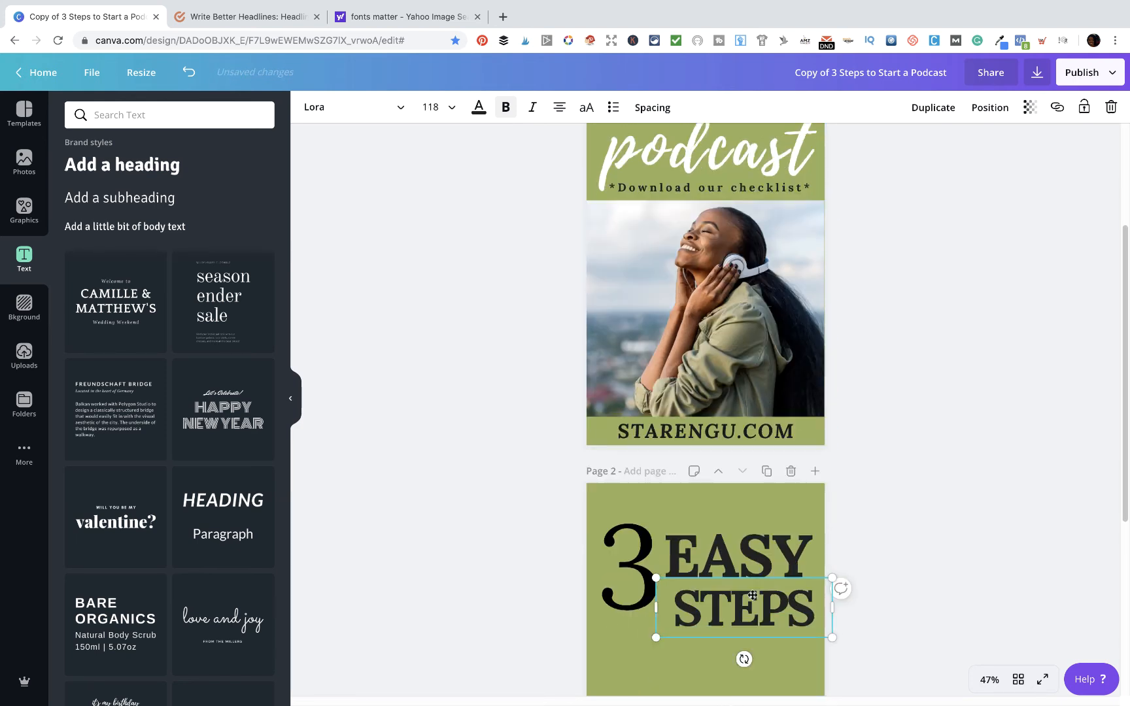
Raise "EASY" on page 2 and nudge "STEPS" up and left, so both words stack evenly beside the "3"
{"action": "left_click_drag", "start_coordinate": [717, 534], "coordinate": [722, 509]}
{"action": "left_click", "coordinate": [727, 628]}
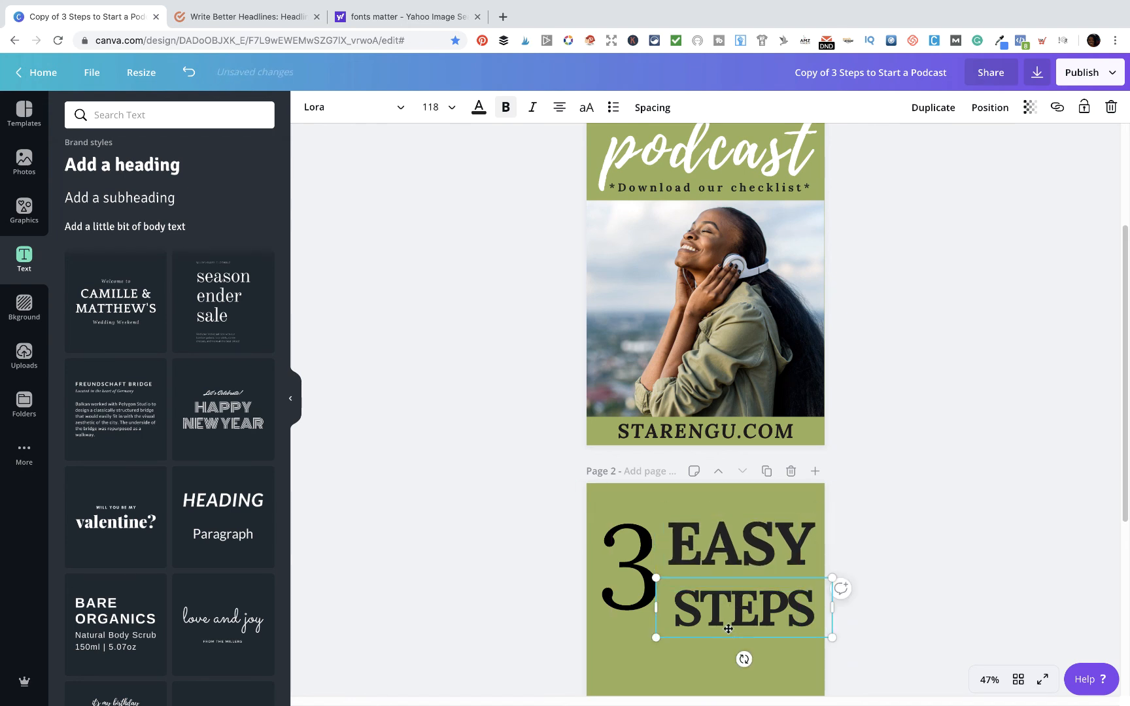
{"action": "left_click_drag", "start_coordinate": [712, 587], "coordinate": [706, 569]}
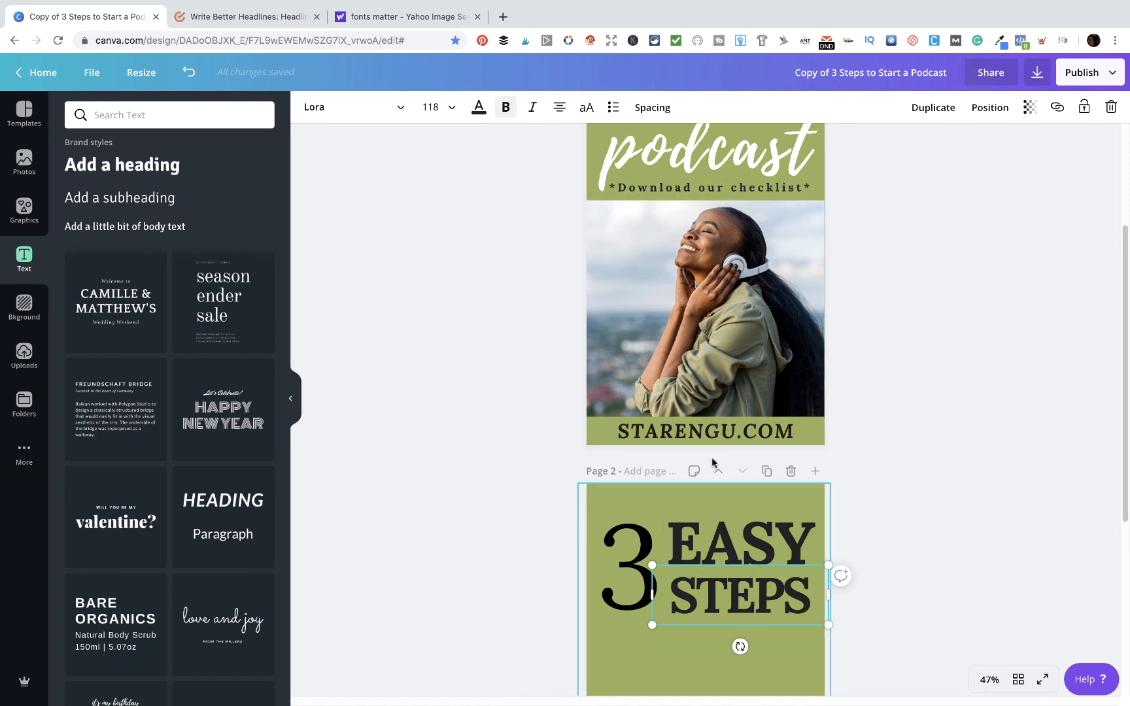
Fine-tune the letter spacing of the word "STEPS" on page 2
{"action": "left_click", "coordinate": [652, 108]}
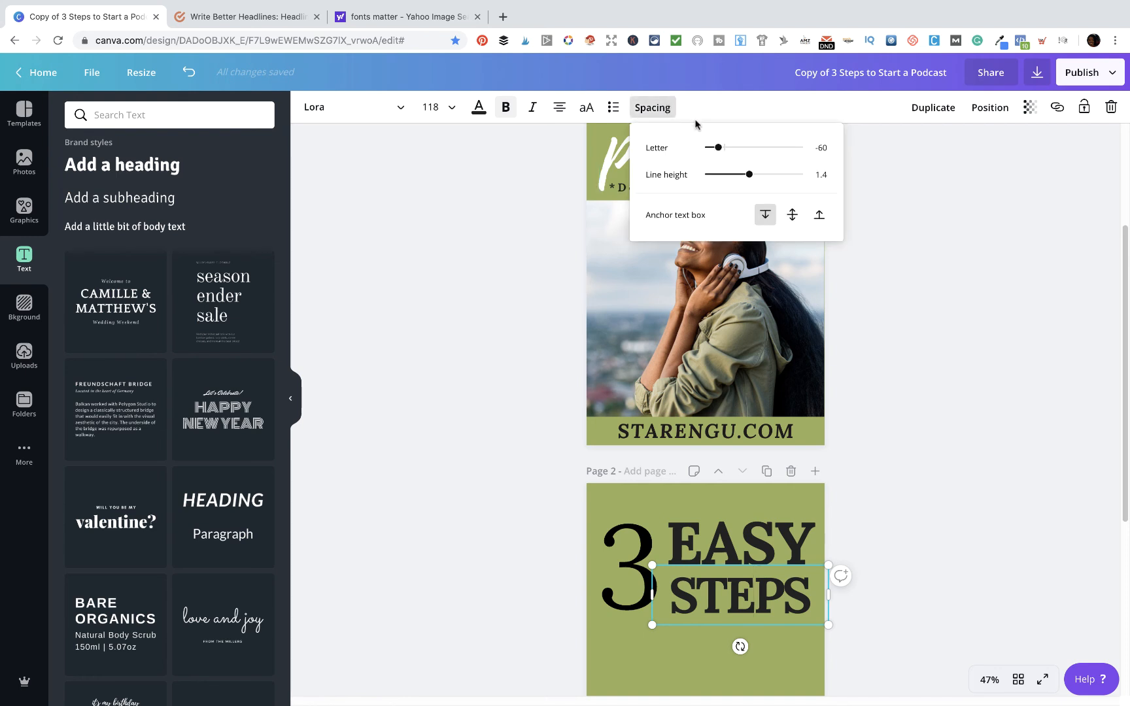
{"action": "mouse_move", "coordinate": [717, 149]}
{"action": "left_mouse_down"}
{"action": "mouse_move", "coordinate": [697, 152]}
{"action": "mouse_move", "coordinate": [749, 165]}
{"action": "mouse_move", "coordinate": [718, 164]}
{"action": "left_mouse_up"}
{"action": "left_click", "coordinate": [1000, 435]}
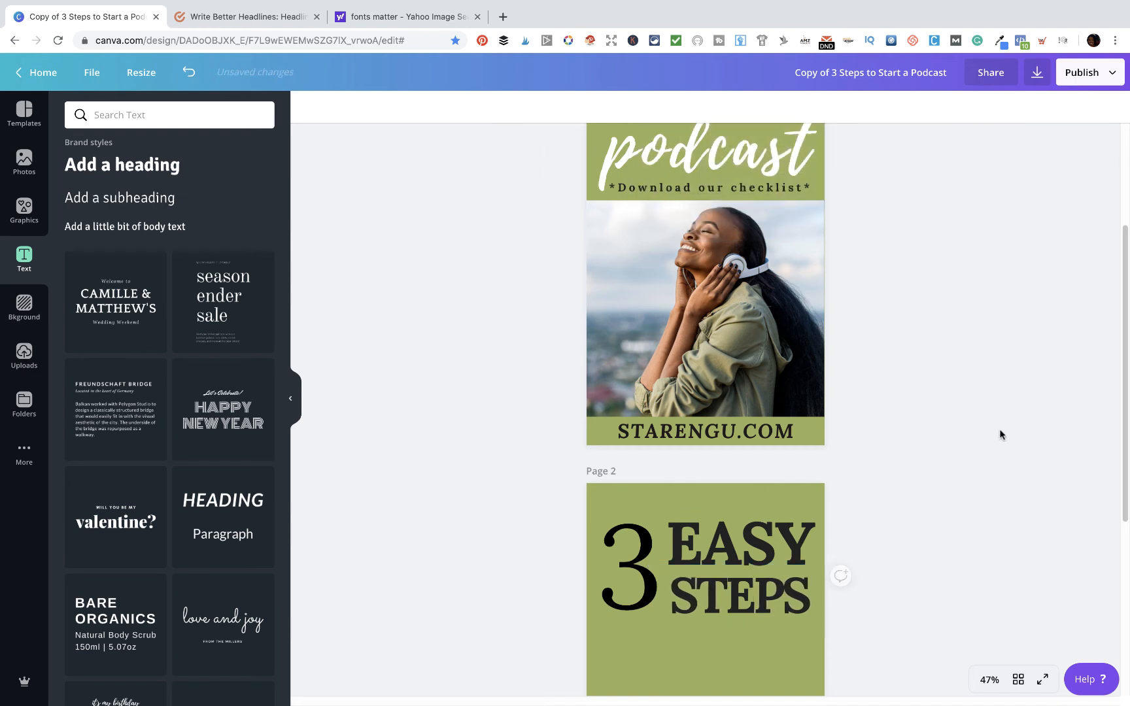
Compare the headline text on page 1 with the rebuilt headline on page 2
{"action": "left_click", "coordinate": [682, 162]}
{"action": "scroll", "coordinate": [713, 249], "scroll_direction": "up", "scroll_amount": 3}
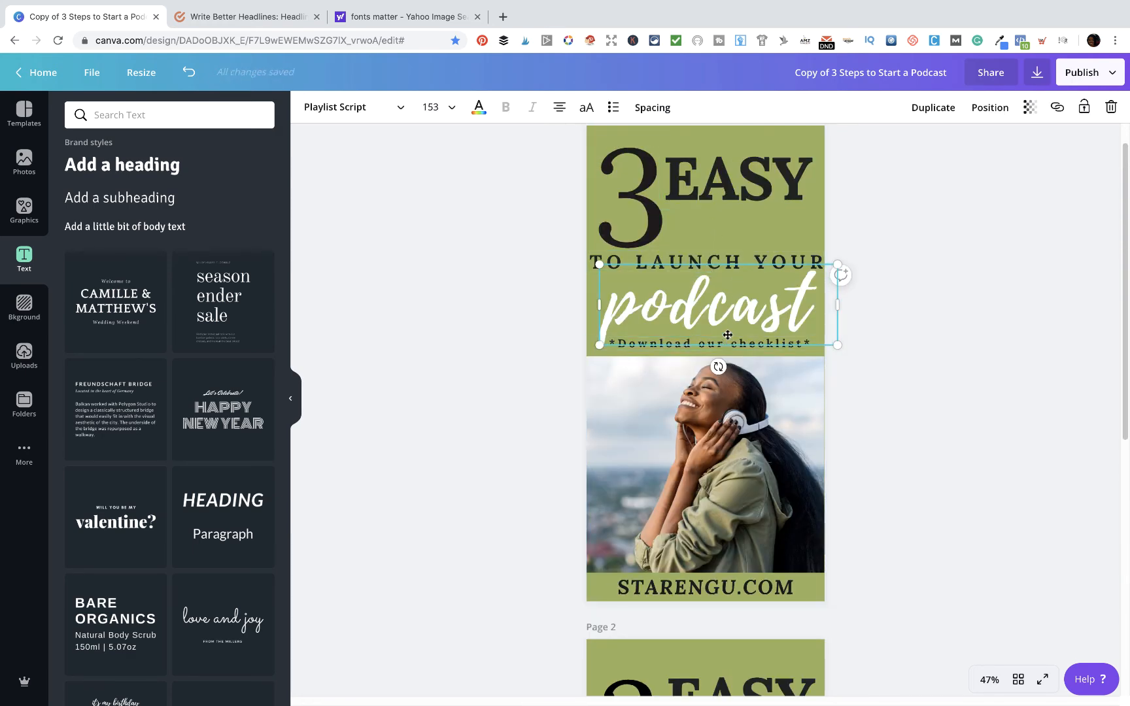
{"action": "scroll", "coordinate": [727, 335], "scroll_direction": "down", "scroll_amount": 3}
{"action": "scroll", "coordinate": [727, 335], "scroll_direction": "up", "scroll_amount": 2}
{"action": "scroll", "coordinate": [725, 337], "scroll_direction": "down", "scroll_amount": 2}
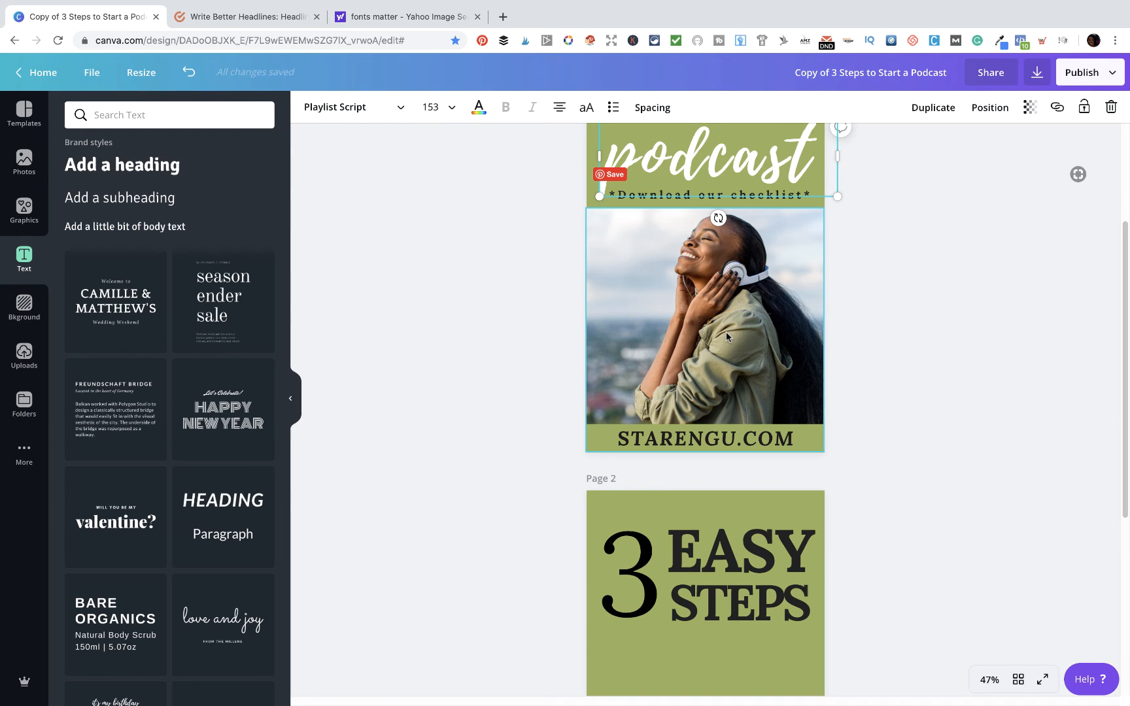
{"action": "scroll", "coordinate": [726, 336], "scroll_direction": "up", "scroll_amount": 3}
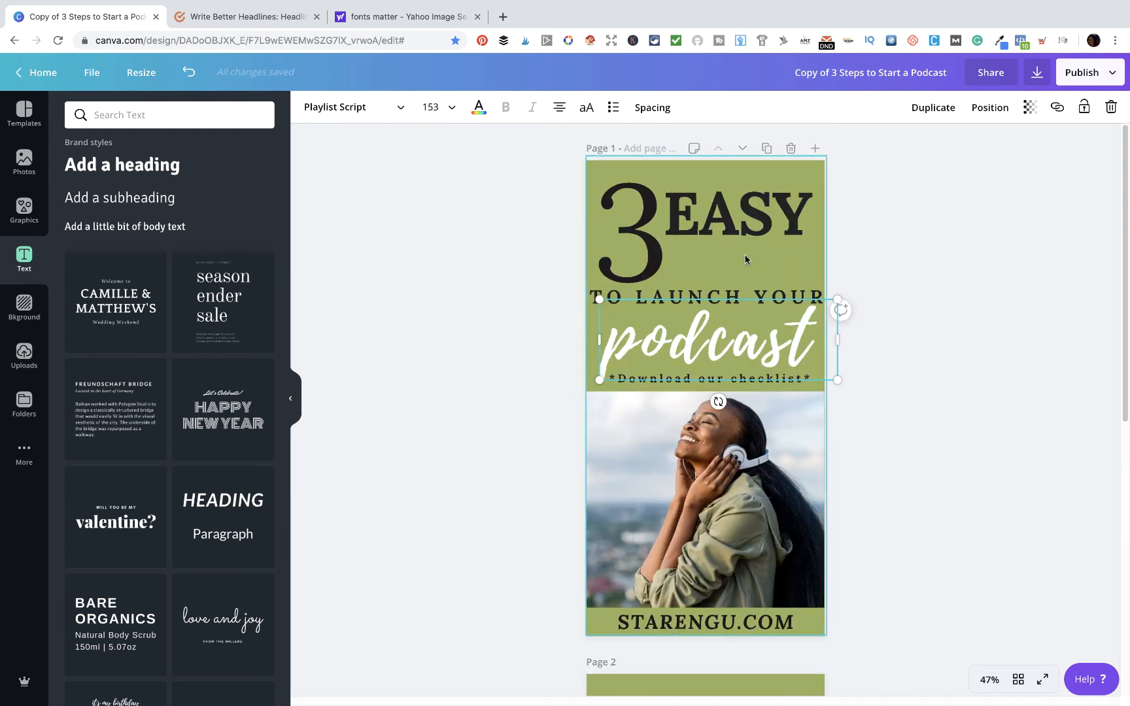
{"action": "scroll", "coordinate": [735, 448], "scroll_direction": "down", "scroll_amount": 1}
{"action": "scroll", "coordinate": [735, 447], "scroll_direction": "down", "scroll_amount": 2}
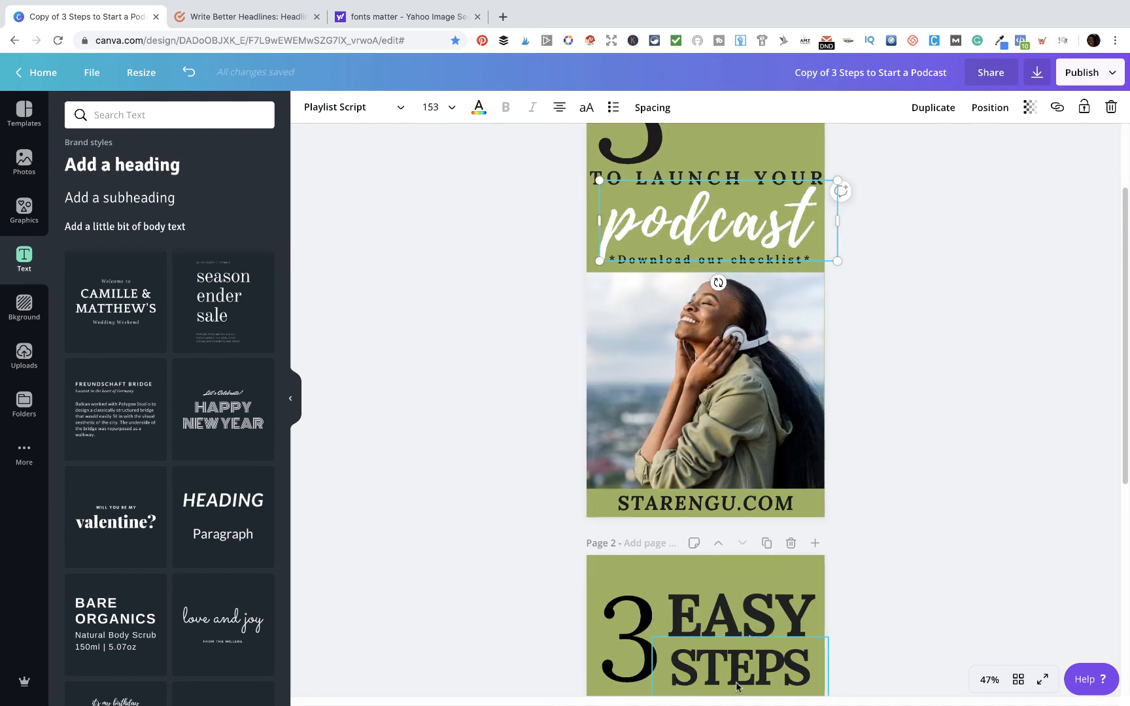
Duplicate "STEPS" on page 2 and place the copy directly under "EASY" on page 1
{"action": "left_click", "coordinate": [714, 642]}
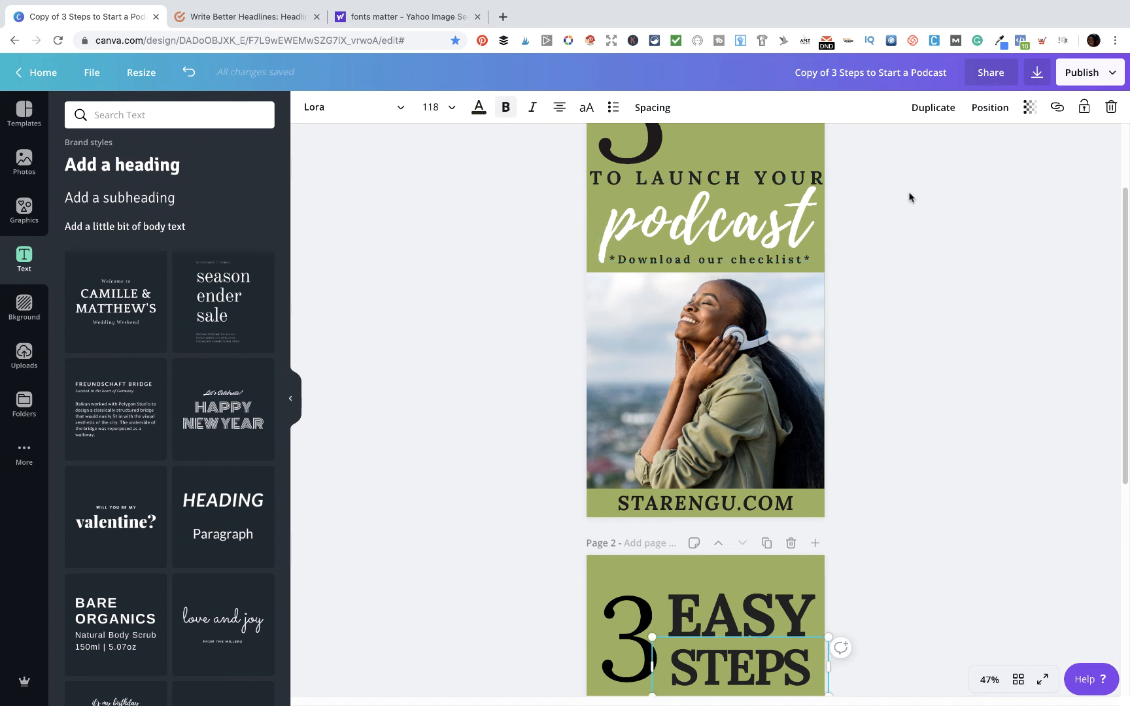
{"action": "left_click", "coordinate": [933, 108]}
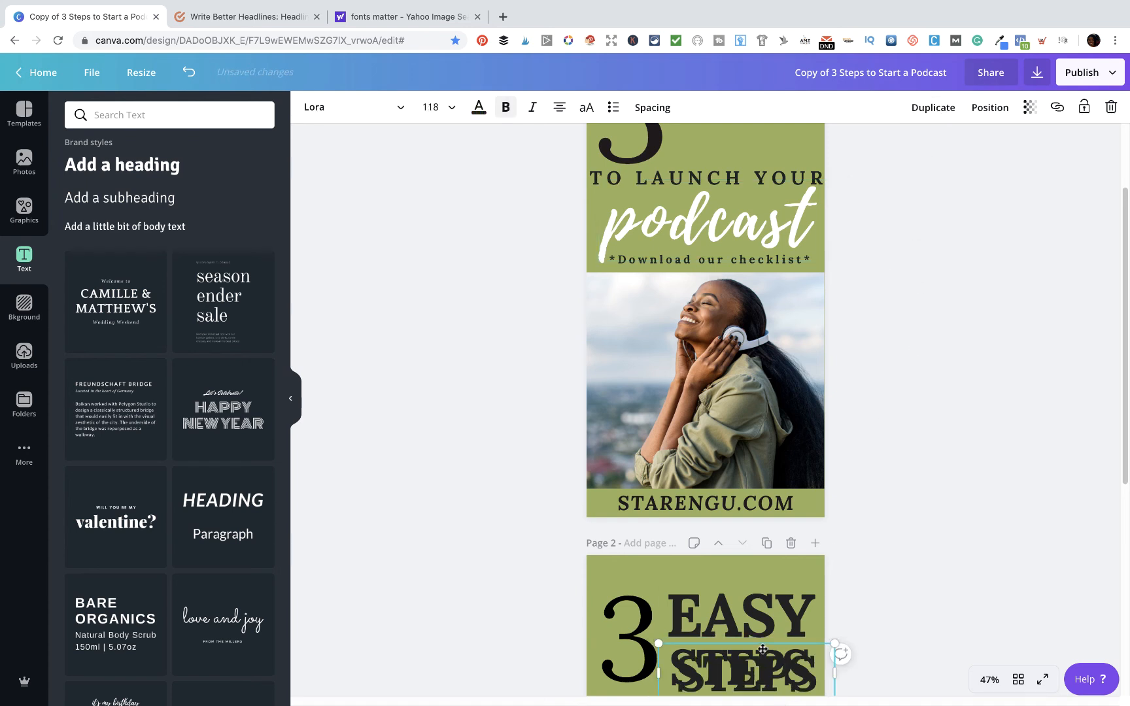
{"action": "left_click_drag", "start_coordinate": [762, 650], "coordinate": [749, 345]}
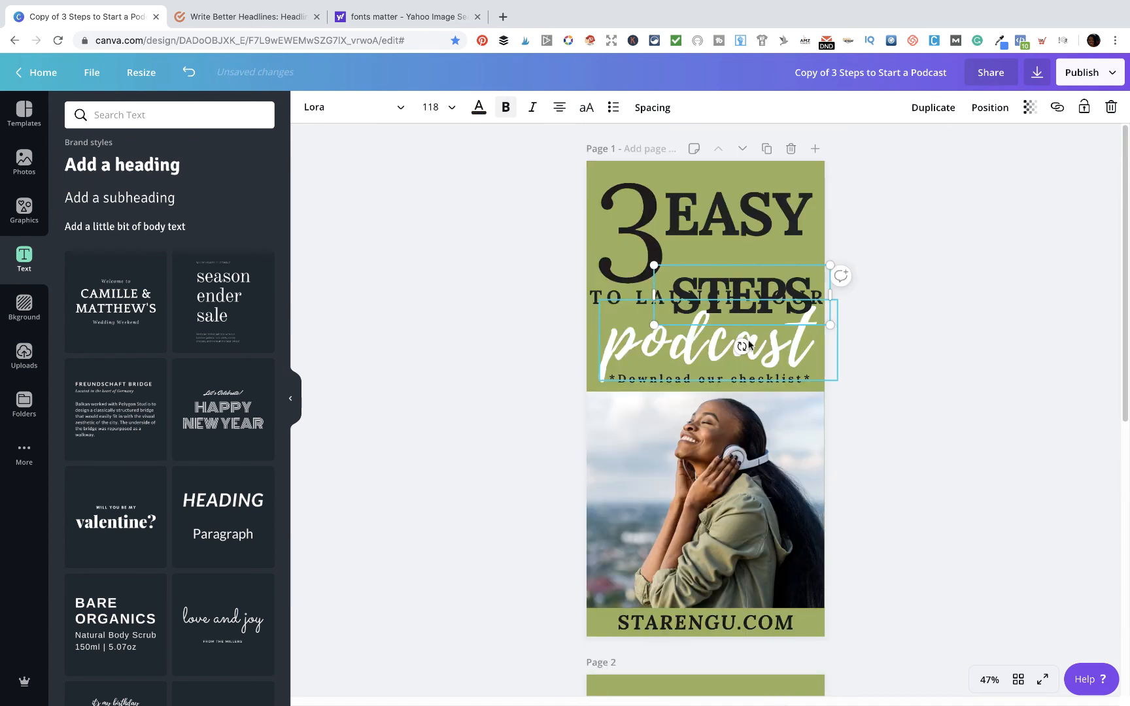
{"action": "left_click_drag", "start_coordinate": [733, 264], "coordinate": [727, 232]}
{"action": "left_click", "coordinate": [817, 380]}
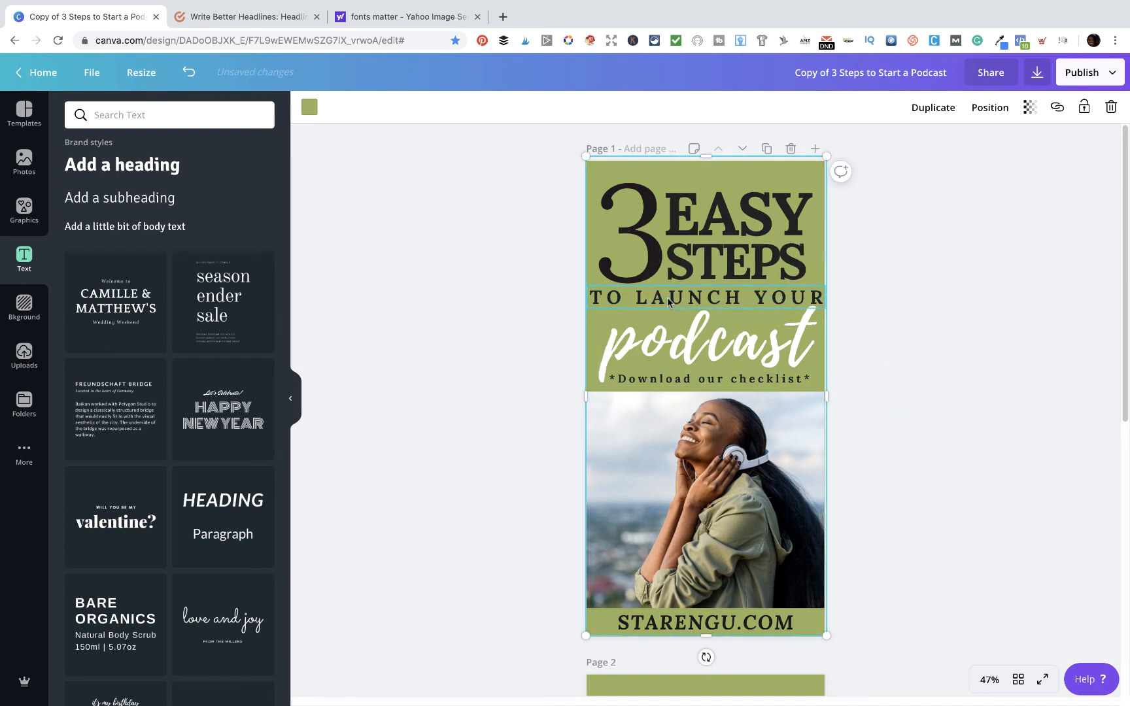
Duplicate the "TO LAUNCH YOUR" line from page 1 and place the copy directly under "STEPS" on page 2
{"action": "left_click", "coordinate": [705, 299]}
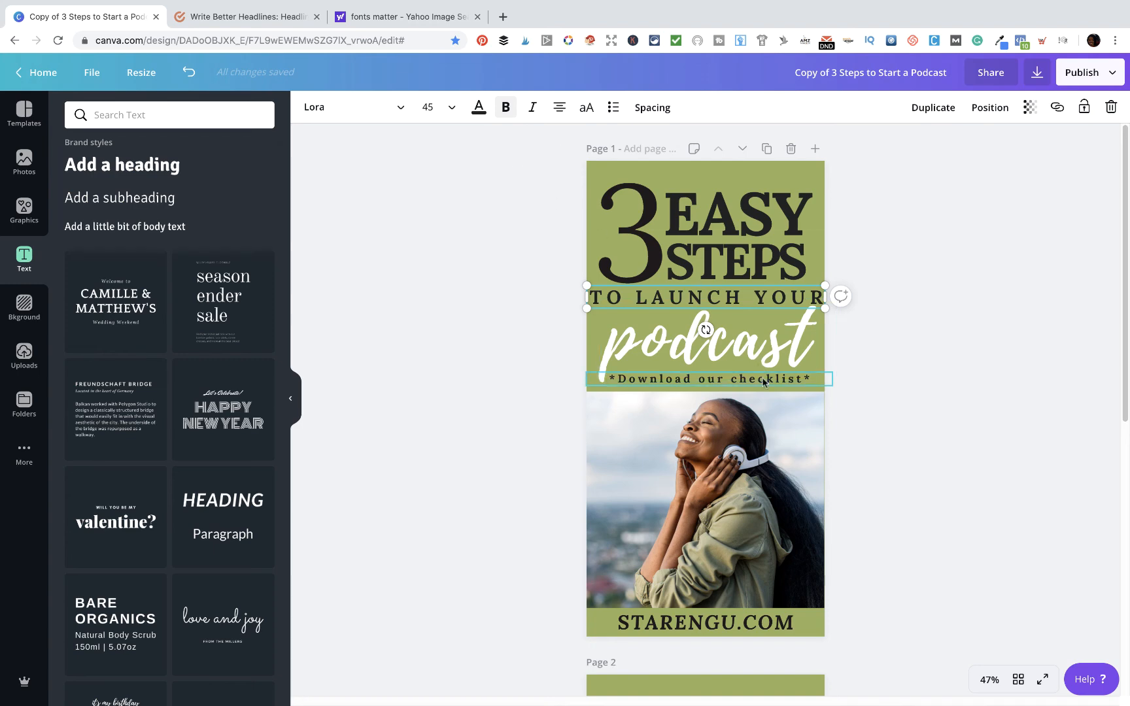
{"action": "scroll", "coordinate": [746, 562], "scroll_direction": "down", "scroll_amount": 6}
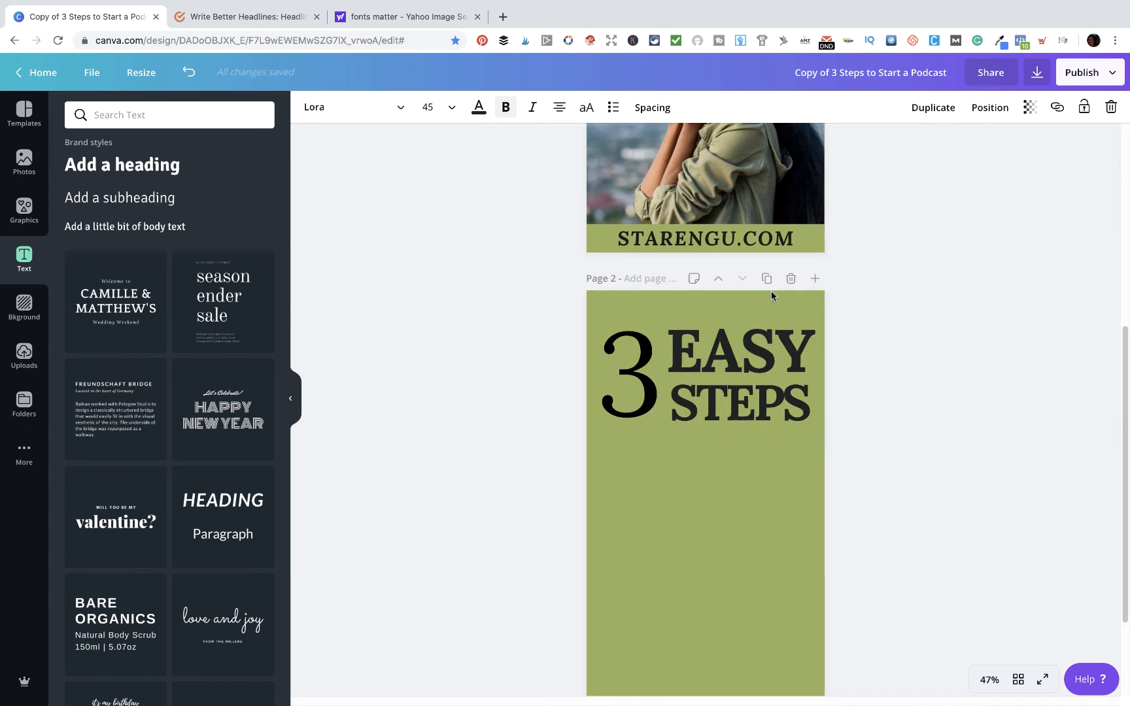
{"action": "scroll", "coordinate": [745, 442], "scroll_direction": "down", "scroll_amount": 1}
{"action": "scroll", "coordinate": [759, 335], "scroll_direction": "up", "scroll_amount": 5}
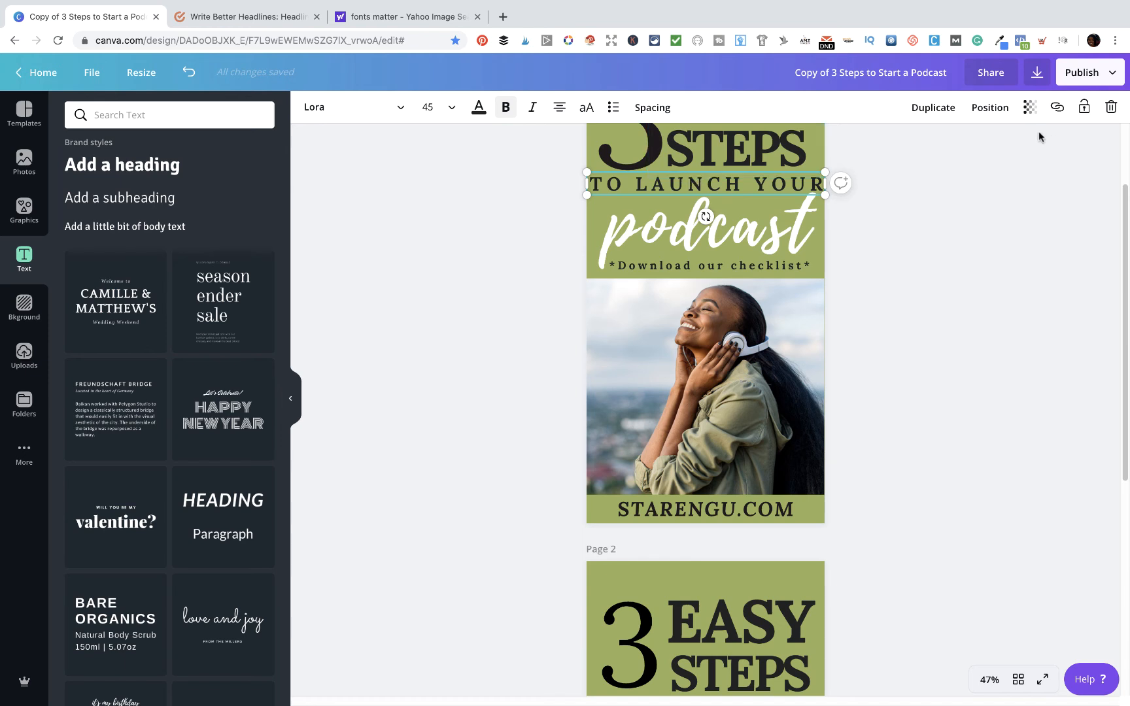
{"action": "left_click", "coordinate": [949, 108]}
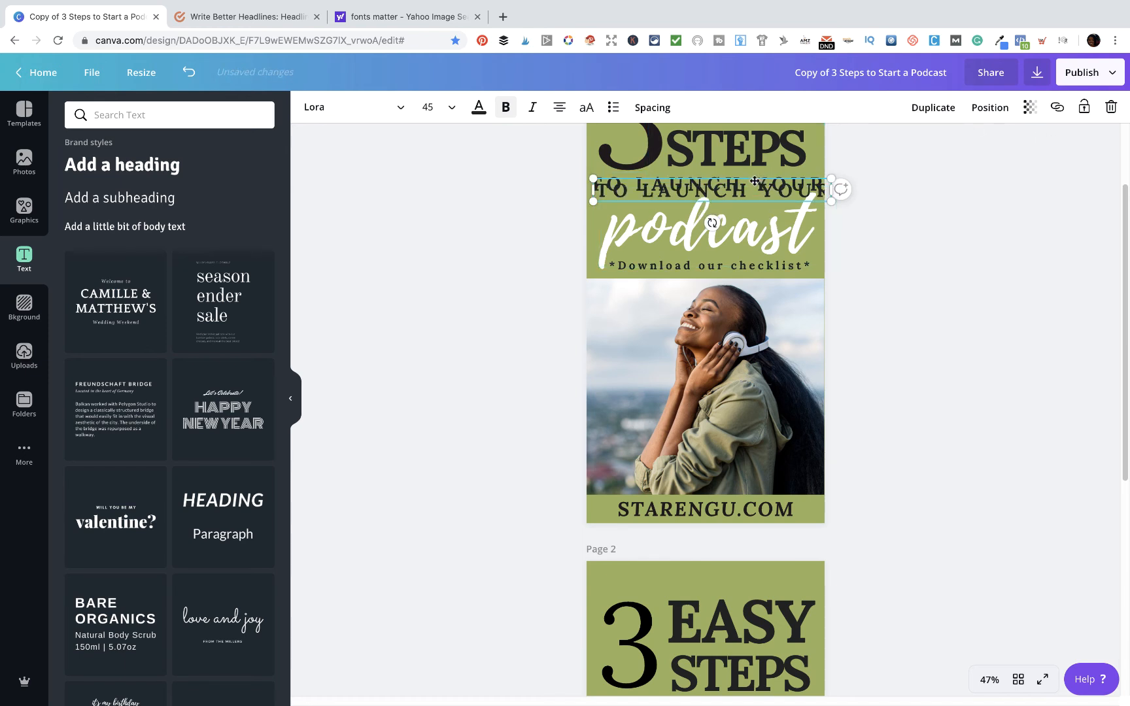
{"action": "left_click_drag", "start_coordinate": [754, 181], "coordinate": [749, 694]}
{"action": "scroll", "coordinate": [761, 353], "scroll_direction": "down", "scroll_amount": 2}
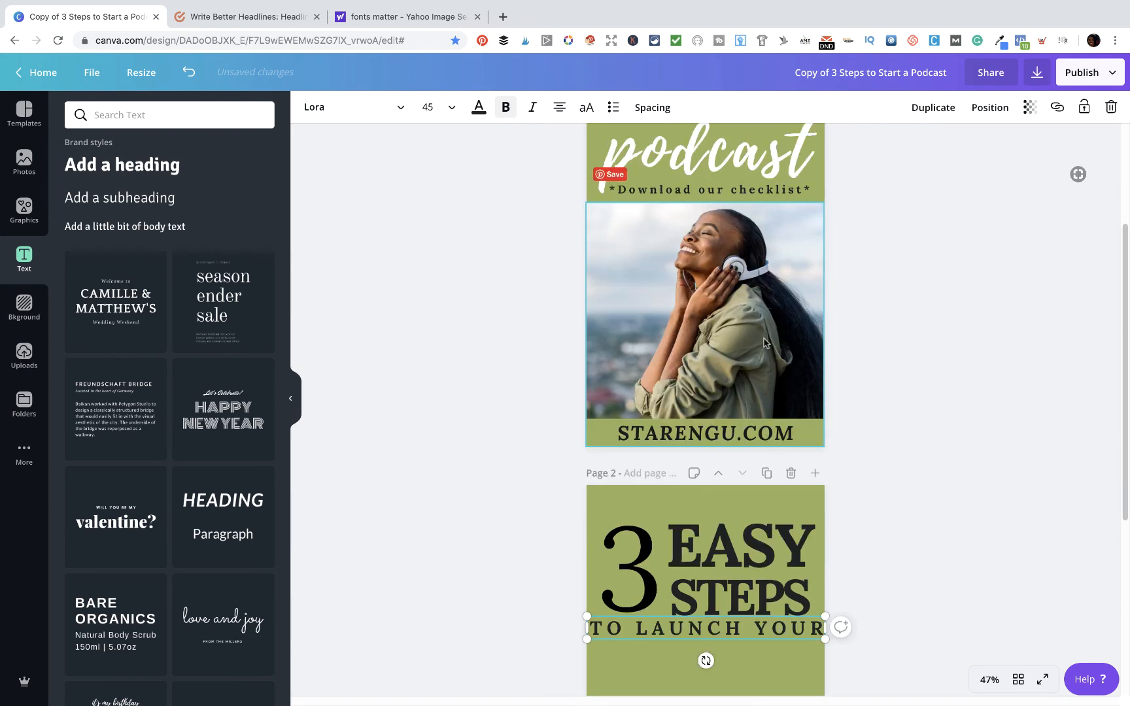
Move a copy of the white script word "podcast" from page 1 to page 2, just below "TO LAUNCH YOUR"
{"action": "left_click", "coordinate": [752, 166]}
{"action": "left_click_drag", "start_coordinate": [713, 155], "coordinate": [696, 678]}
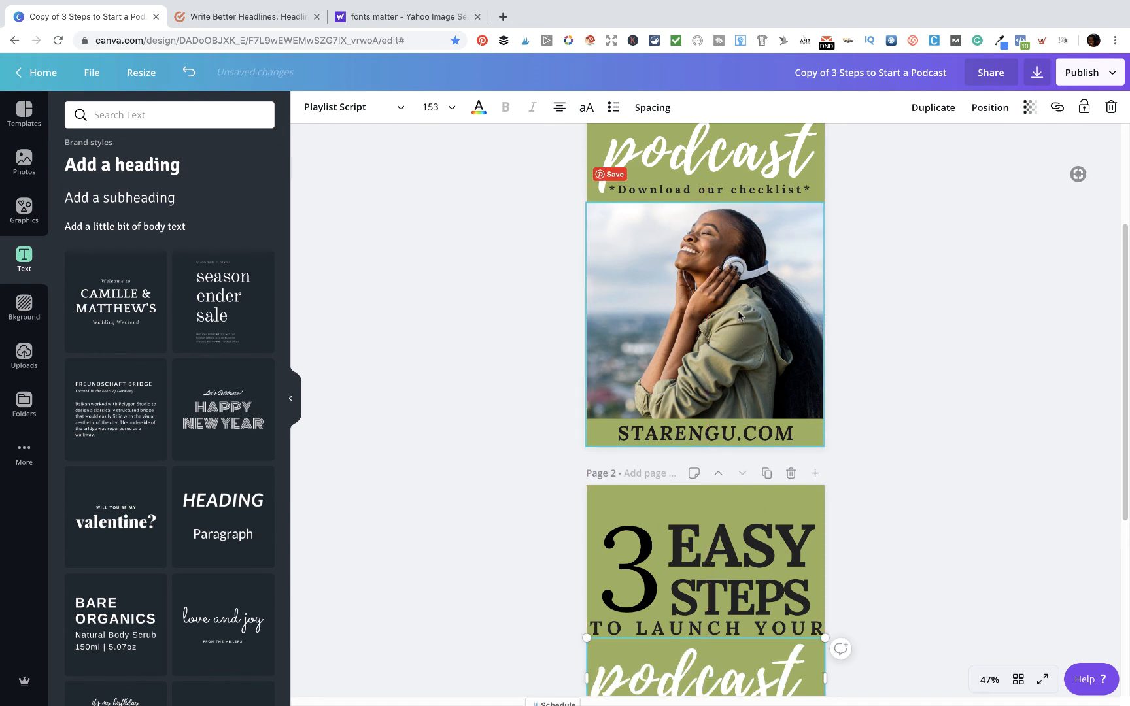
{"action": "scroll", "coordinate": [865, 500], "scroll_direction": "down", "scroll_amount": 5}
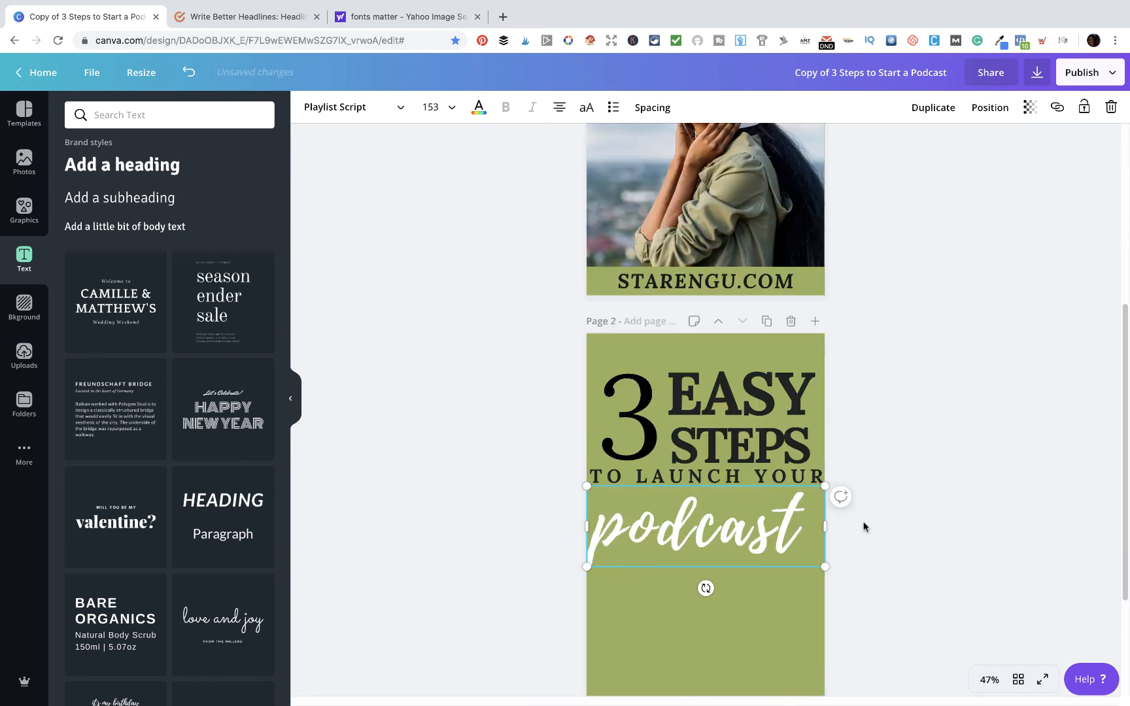
{"action": "left_click_drag", "start_coordinate": [717, 482], "coordinate": [723, 475]}
Duplicate "*Download our checklist*" from page 1 and place the copy beneath "podcast" on page 2
{"action": "scroll", "coordinate": [797, 383], "scroll_direction": "up", "scroll_amount": 10}
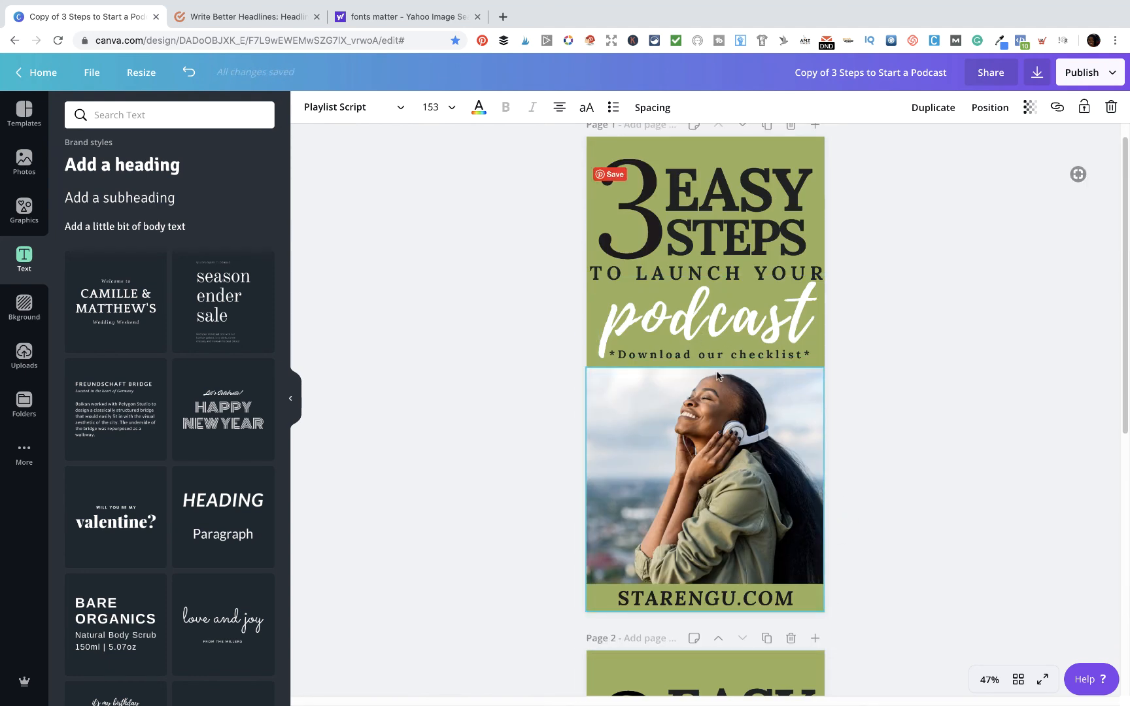
{"action": "left_click", "coordinate": [705, 351]}
{"action": "left_click", "coordinate": [946, 116]}
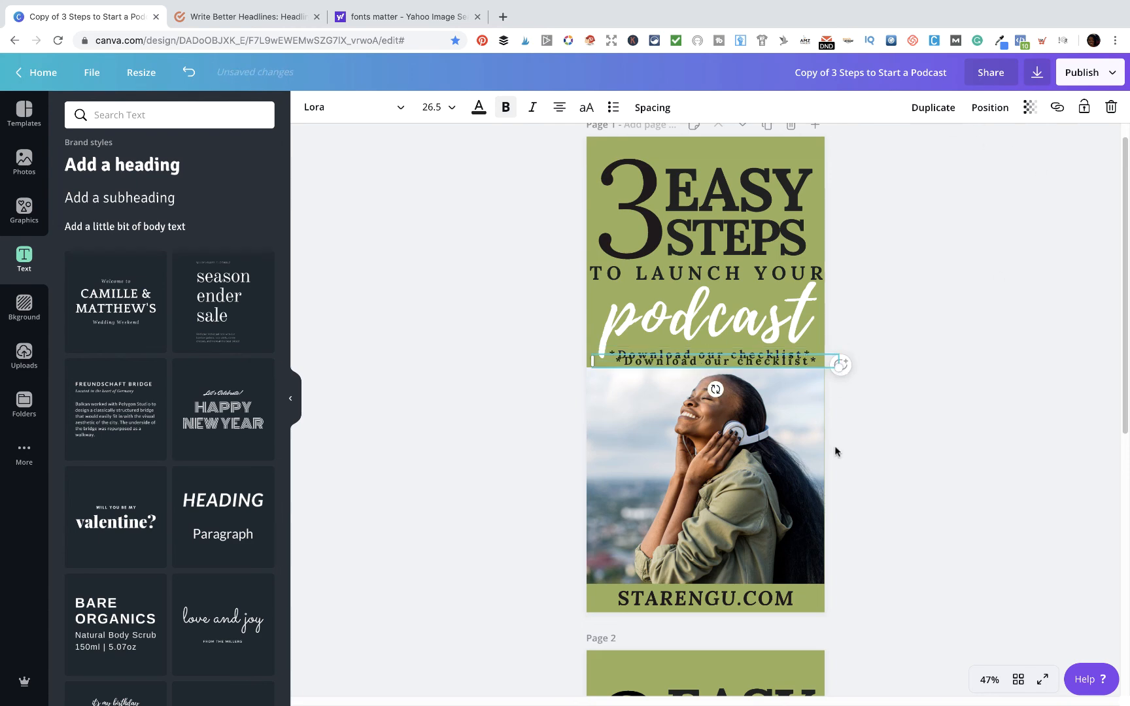
{"action": "left_click_drag", "start_coordinate": [740, 358], "coordinate": [732, 689]}
{"action": "scroll", "coordinate": [733, 687], "scroll_direction": "down", "scroll_amount": 8}
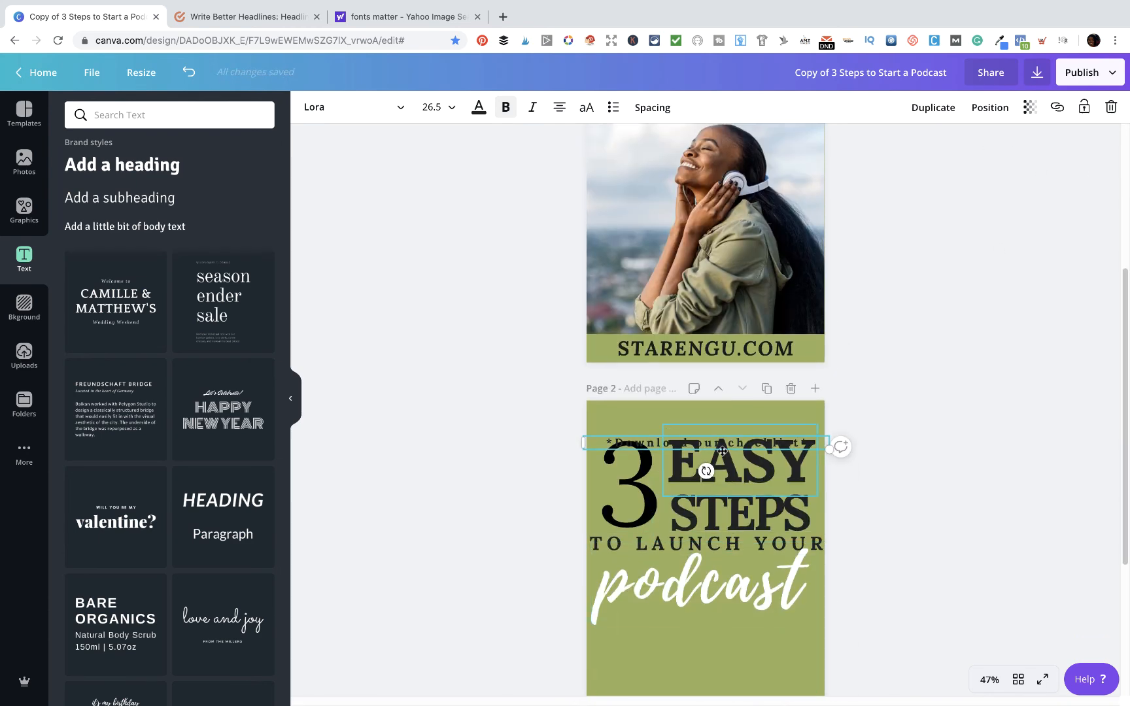
{"action": "left_click_drag", "start_coordinate": [717, 441], "coordinate": [714, 613]}
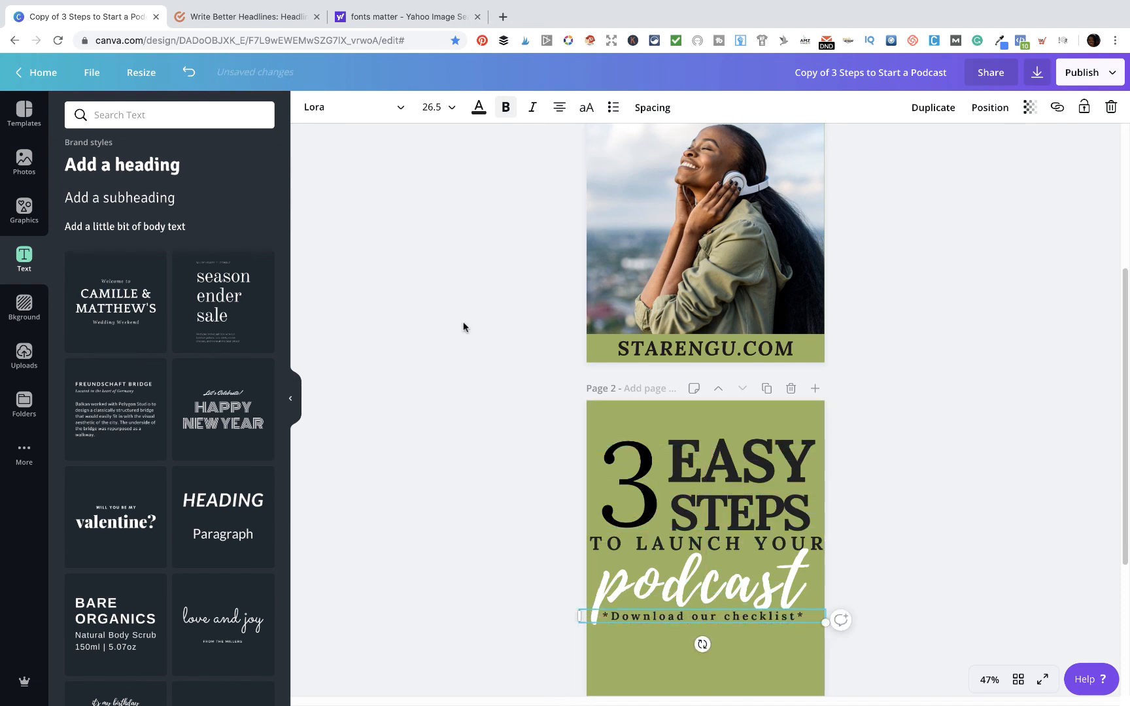
Search the graphics library for "grid"
{"action": "scroll", "coordinate": [502, 357], "scroll_direction": "down", "scroll_amount": 1}
{"action": "left_click", "coordinate": [215, 118]}
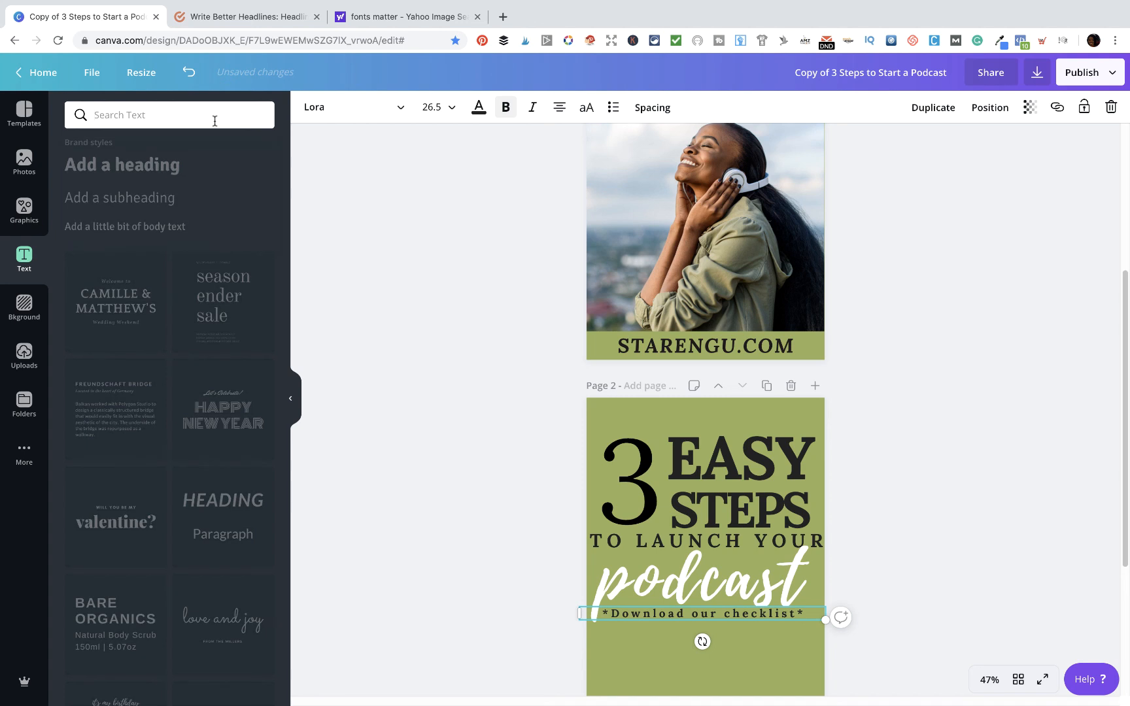
{"action": "type", "text": "grid"}
{"action": "left_click", "coordinate": [24, 209]}
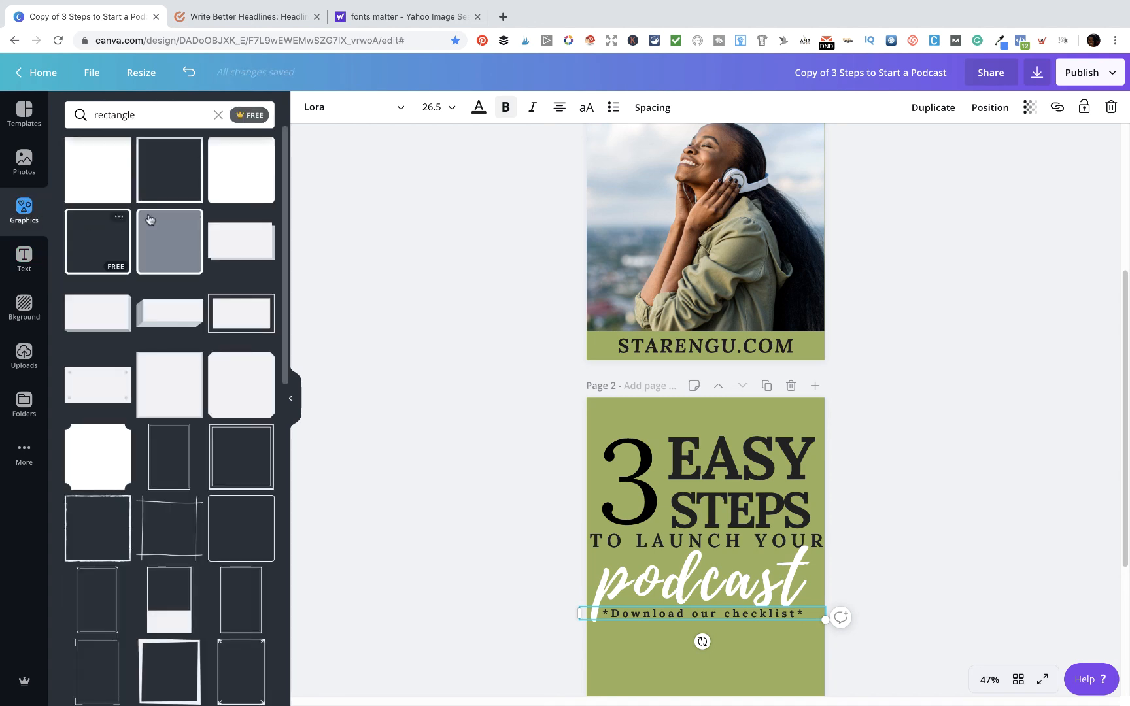
{"action": "left_click_drag", "start_coordinate": [149, 118], "coordinate": [63, 113]}
{"action": "type", "text": "grid"}
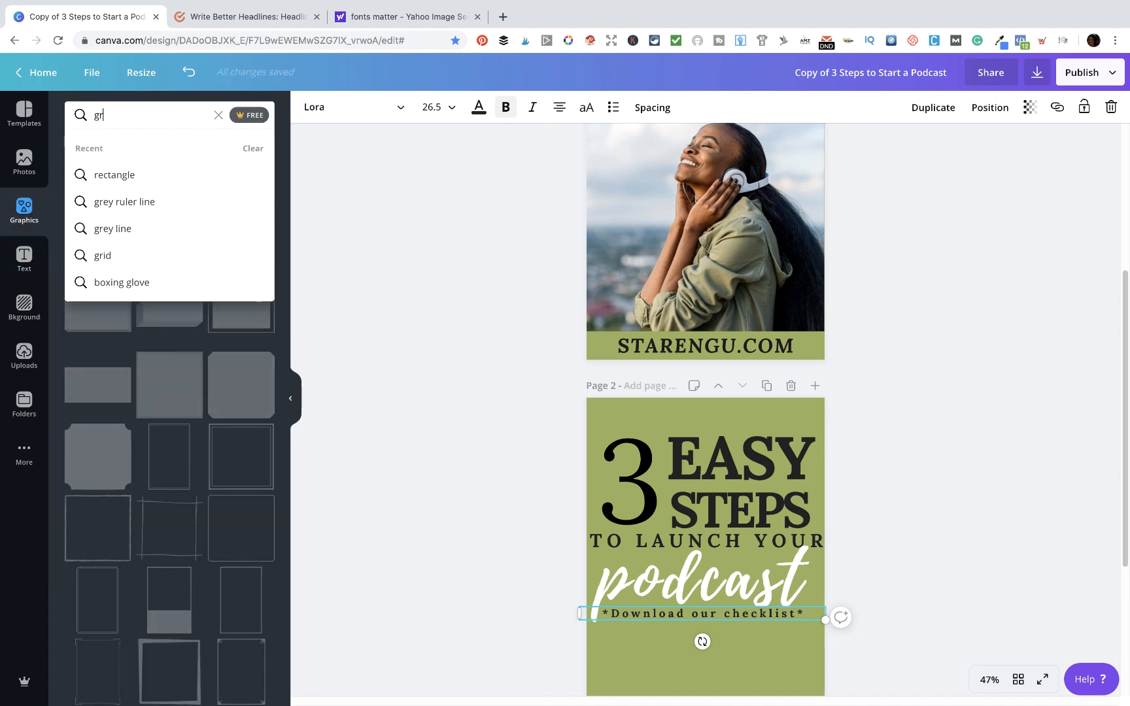
{"action": "key", "text": "Return"}
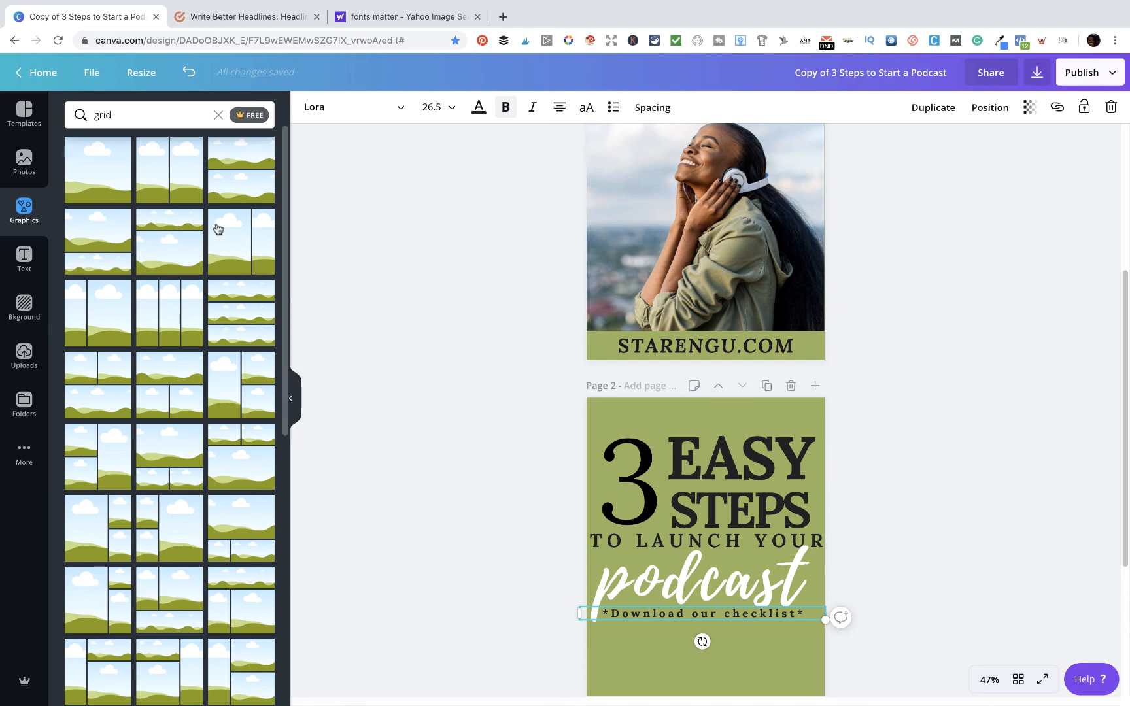
Add the single-frame grid to page 2 and resize it to sit below the checklist line, leaving a green strip at the bottom
{"action": "left_click_drag", "start_coordinate": [98, 185], "coordinate": [654, 701]}
{"action": "scroll", "coordinate": [550, 558], "scroll_direction": "down", "scroll_amount": 3}
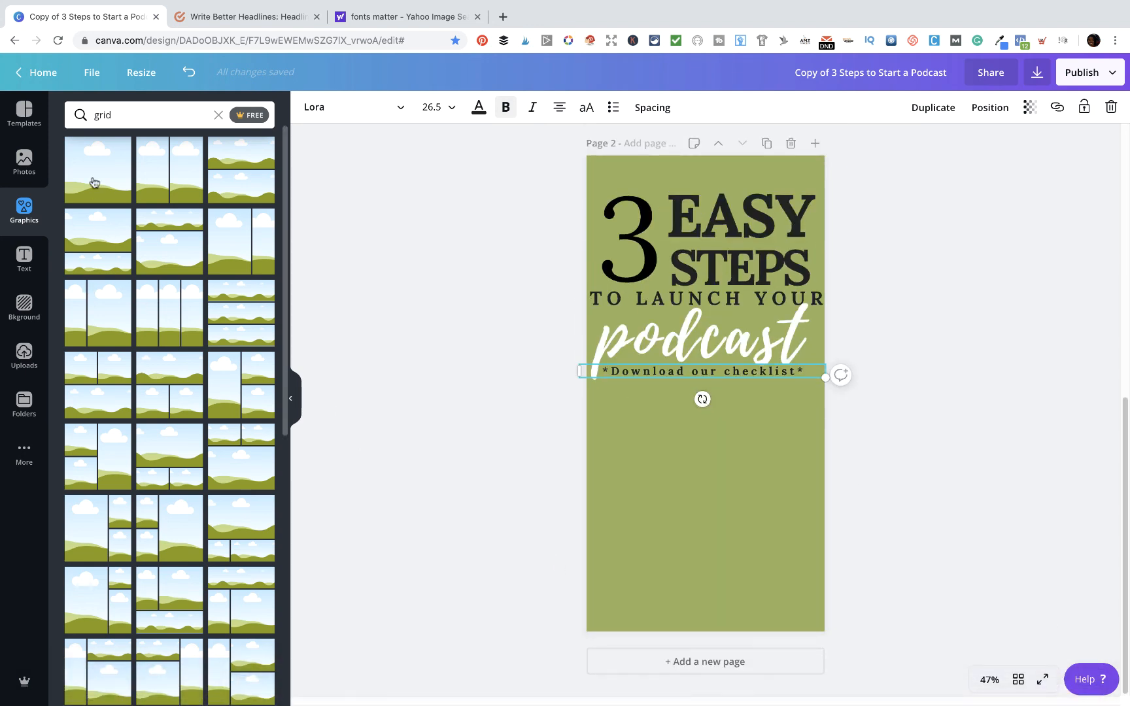
{"action": "left_click_drag", "start_coordinate": [95, 183], "coordinate": [626, 471]}
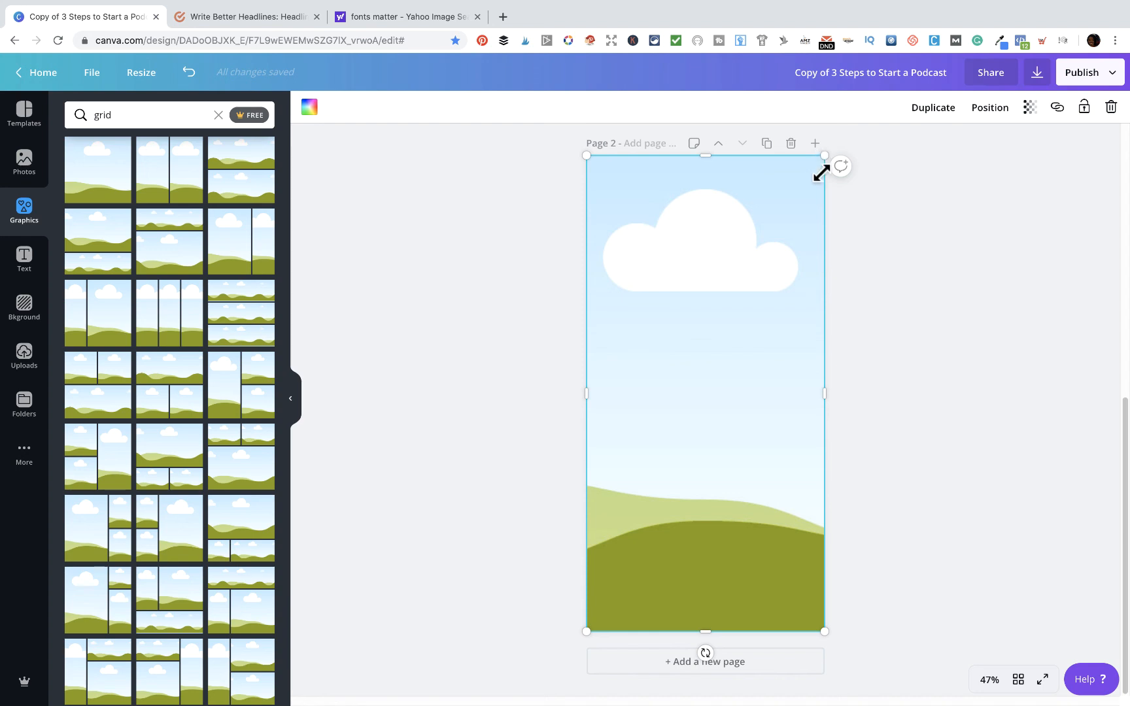
{"action": "left_click_drag", "start_coordinate": [822, 169], "coordinate": [819, 388]}
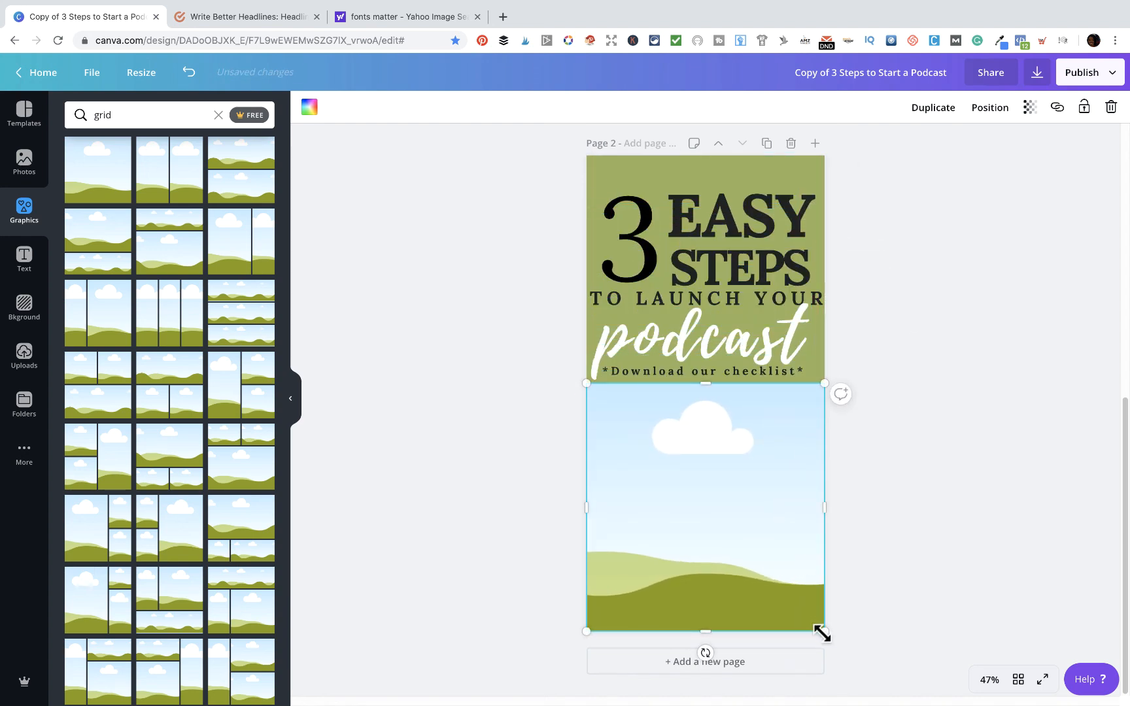
{"action": "left_click_drag", "start_coordinate": [823, 632], "coordinate": [821, 601]}
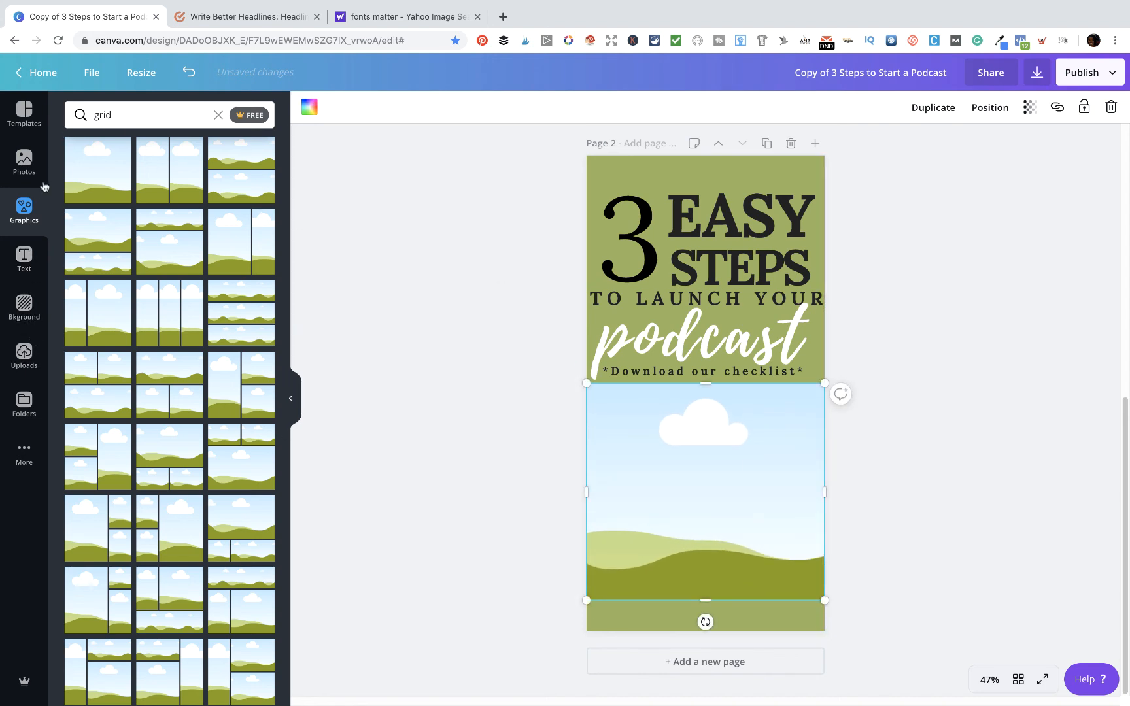
Search the photo library for "podcast", without limiting the results to free photos
{"action": "left_click", "coordinate": [35, 161]}
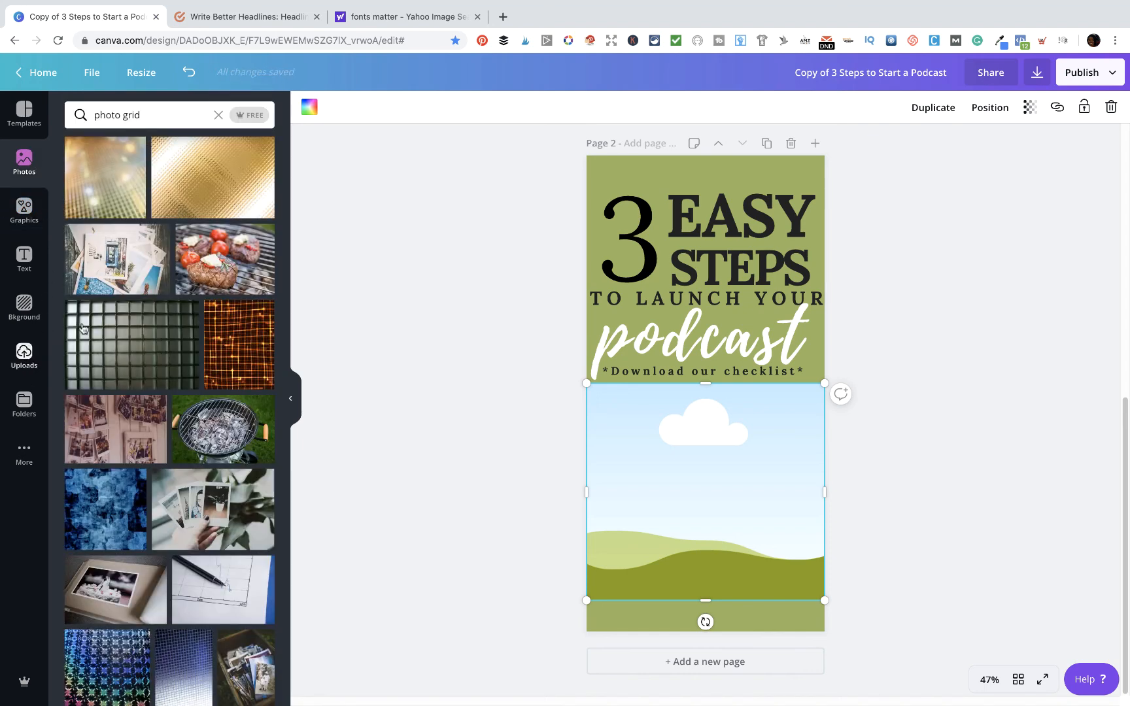
{"action": "left_click", "coordinate": [218, 114]}
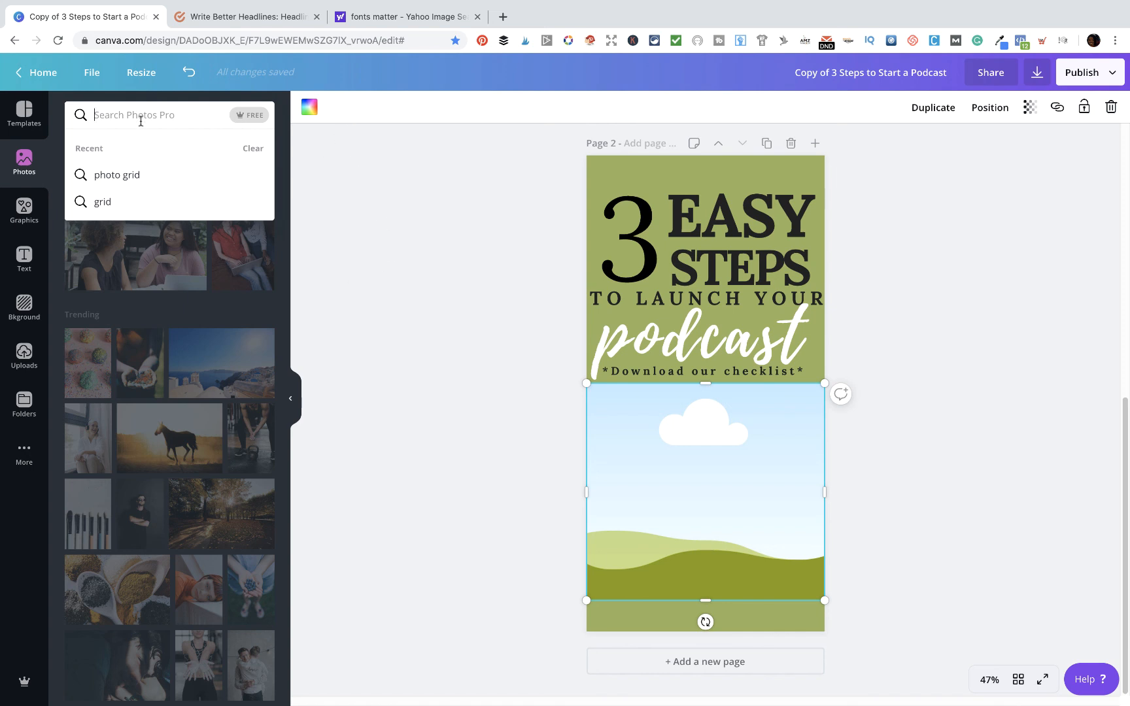
{"action": "type", "text": "podcast"}
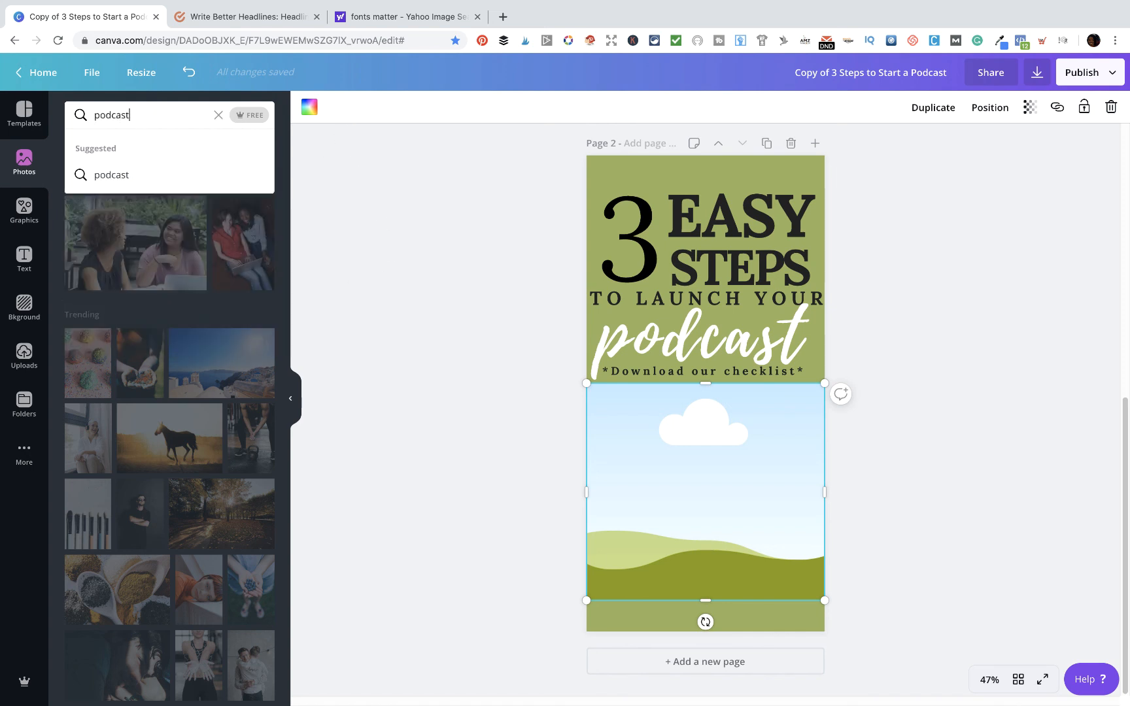
{"action": "key", "text": "Return"}
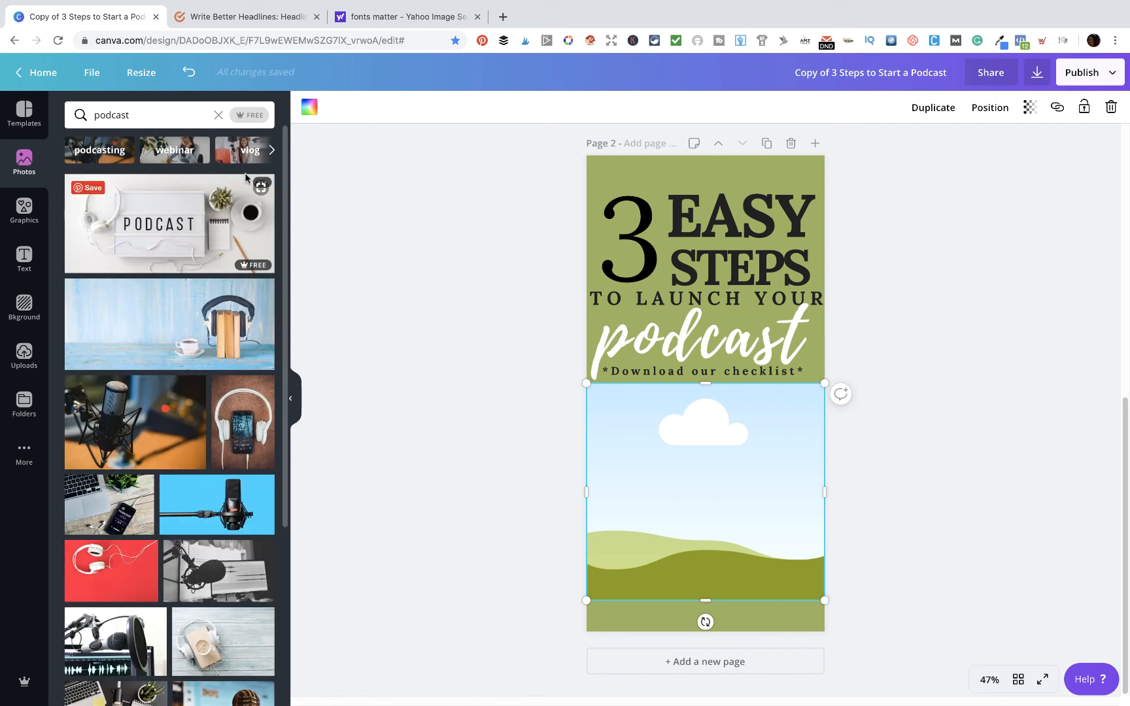
{"action": "left_click", "coordinate": [255, 118]}
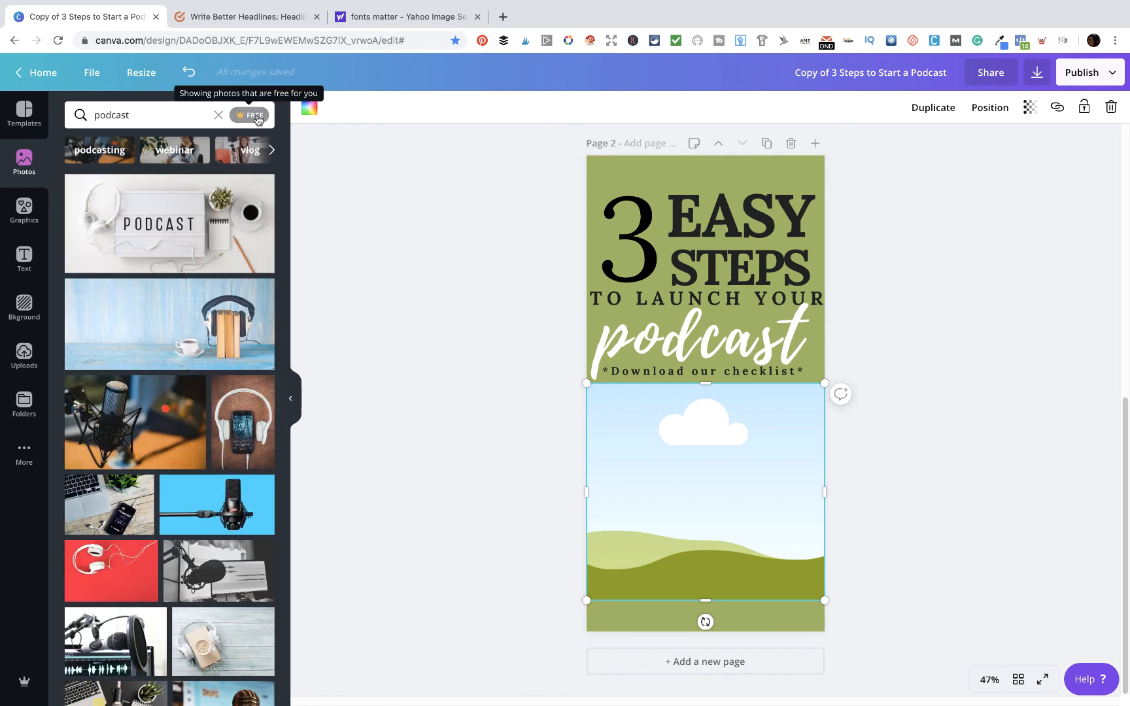
{"action": "left_click", "coordinate": [257, 118]}
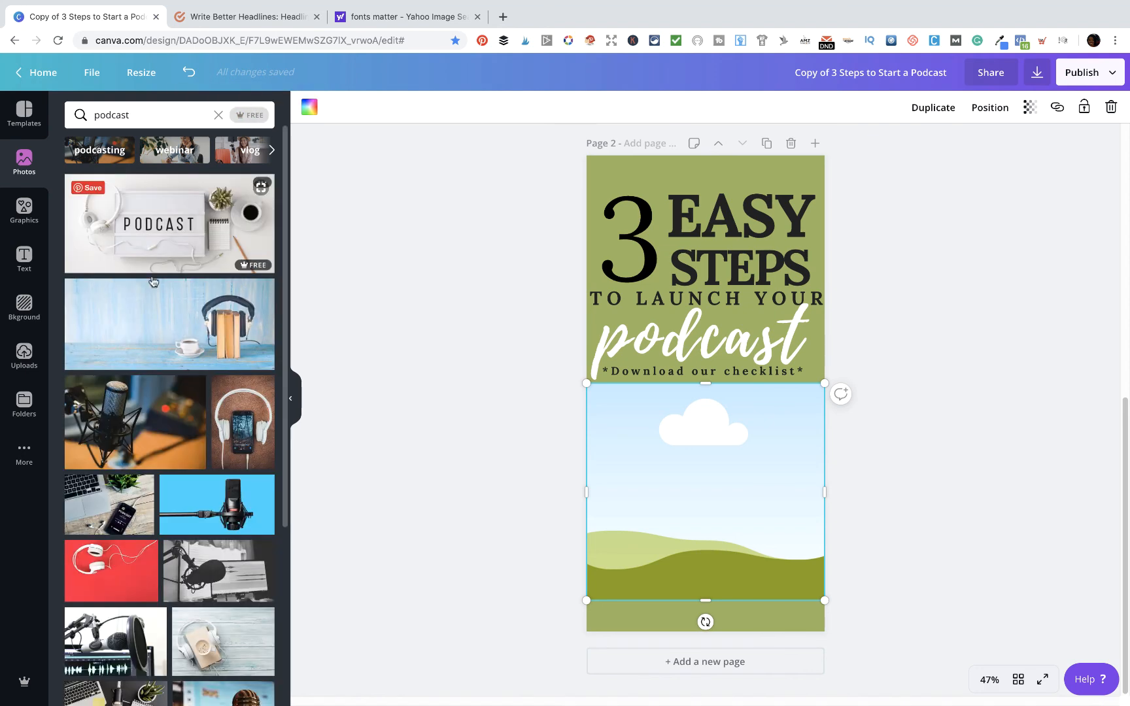
Fill the grid on page 2 with the photo of the woman in a green shirt wearing white headphones
{"action": "scroll", "coordinate": [202, 204], "scroll_direction": "down", "scroll_amount": 10}
{"action": "scroll", "coordinate": [147, 345], "scroll_direction": "down", "scroll_amount": 15}
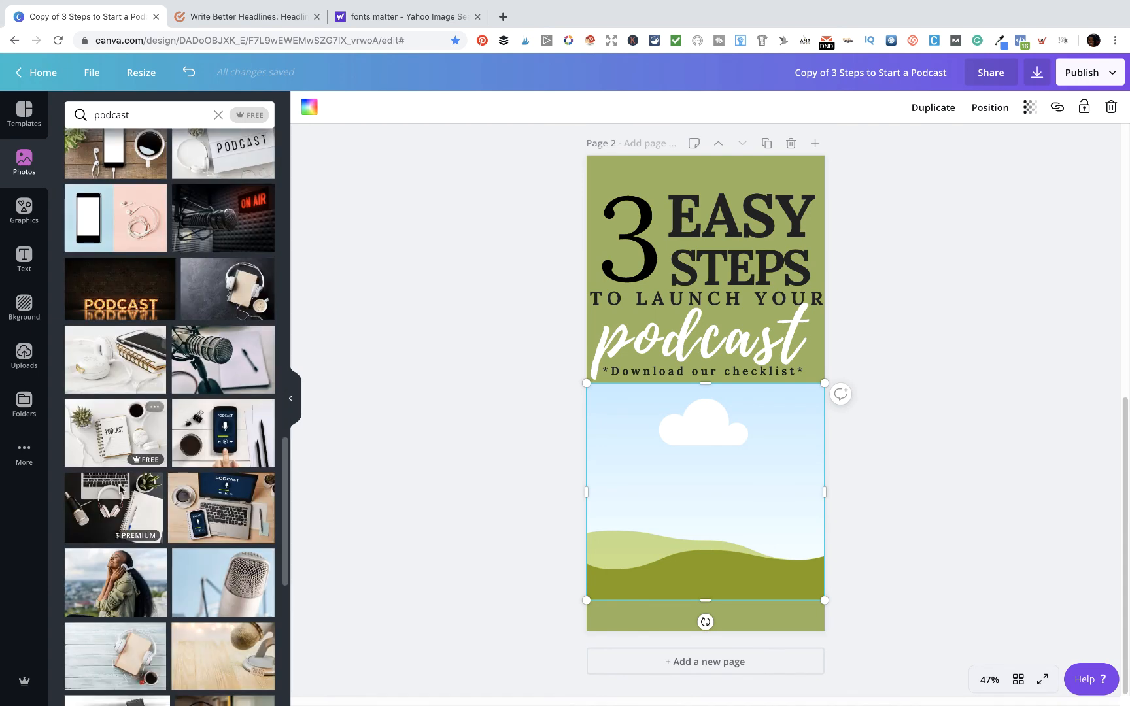
{"action": "left_click_drag", "start_coordinate": [107, 579], "coordinate": [641, 467]}
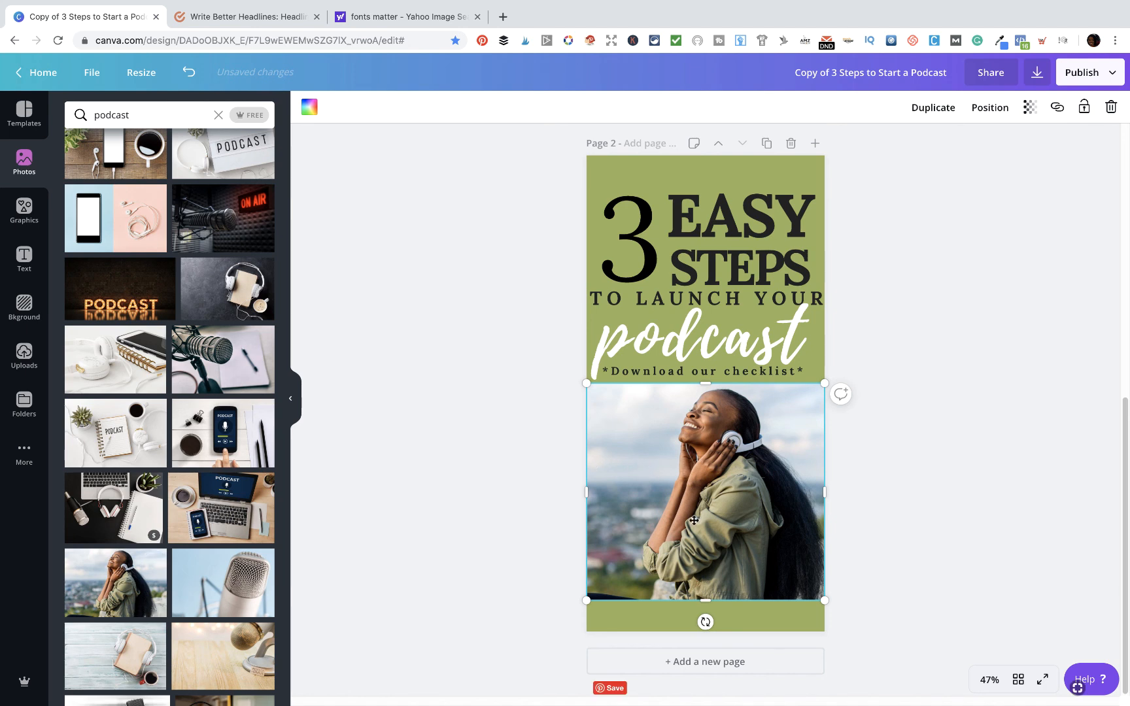
{"action": "left_click", "coordinate": [830, 567]}
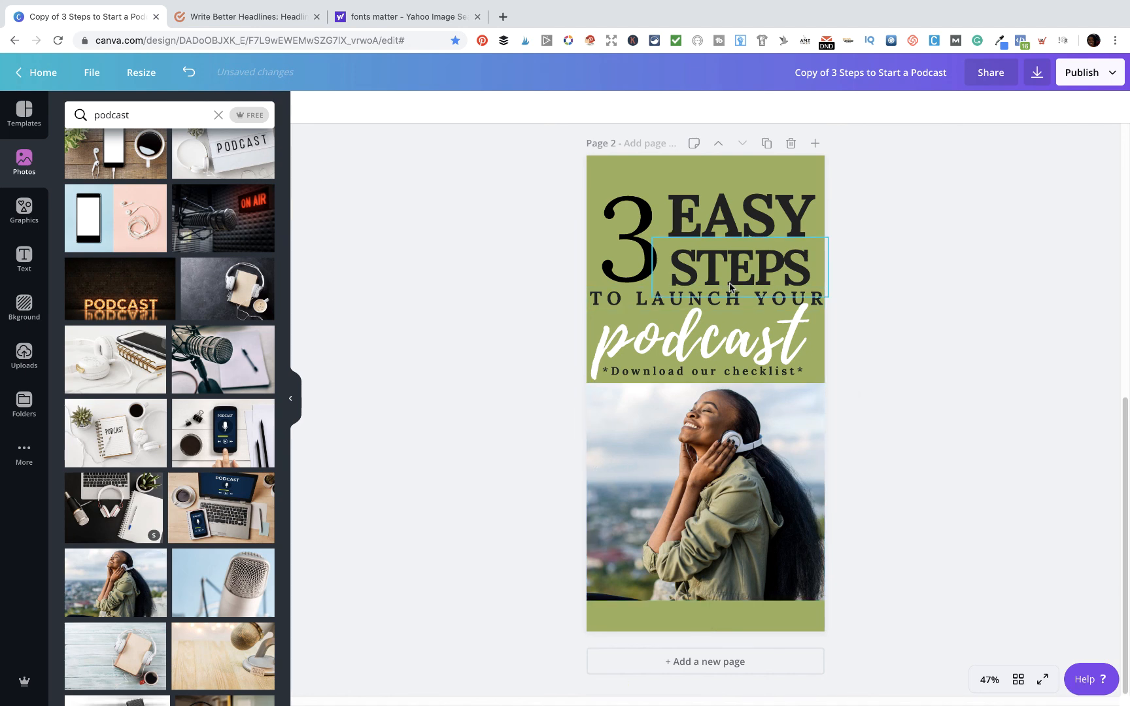
Duplicate the "TO LAUNCH YOUR" line on page 2 and move it onto the green strip below the photo
{"action": "left_click", "coordinate": [697, 295]}
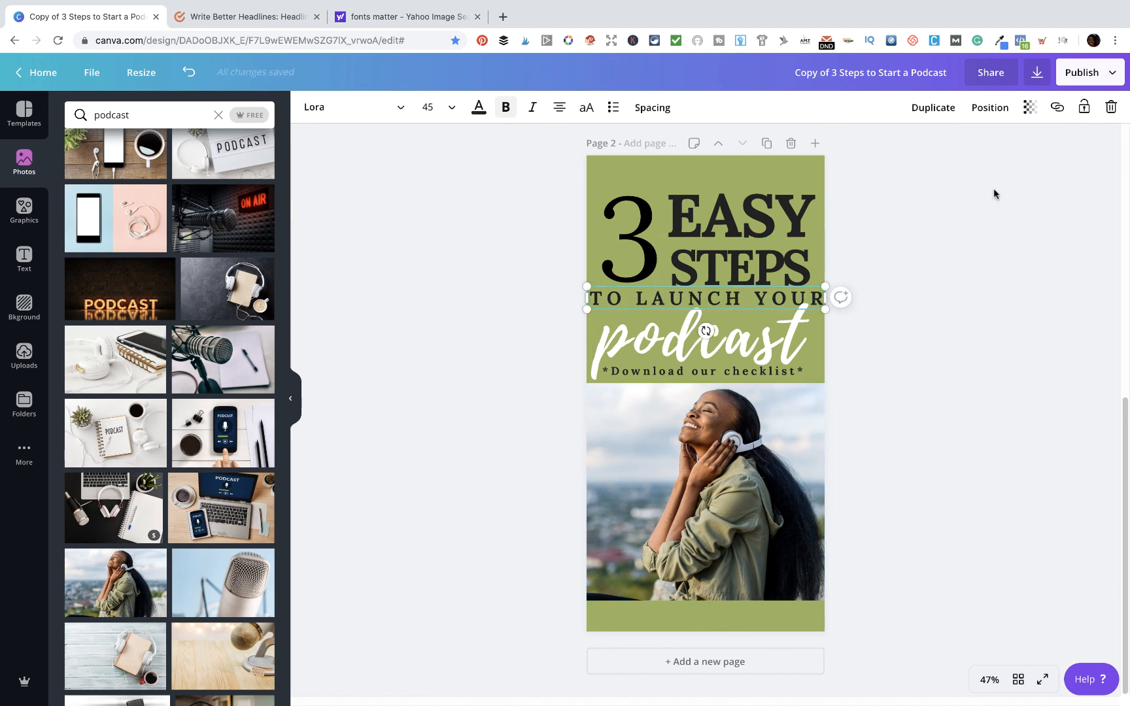
{"action": "left_click", "coordinate": [933, 110]}
{"action": "left_click_drag", "start_coordinate": [815, 299], "coordinate": [790, 609]}
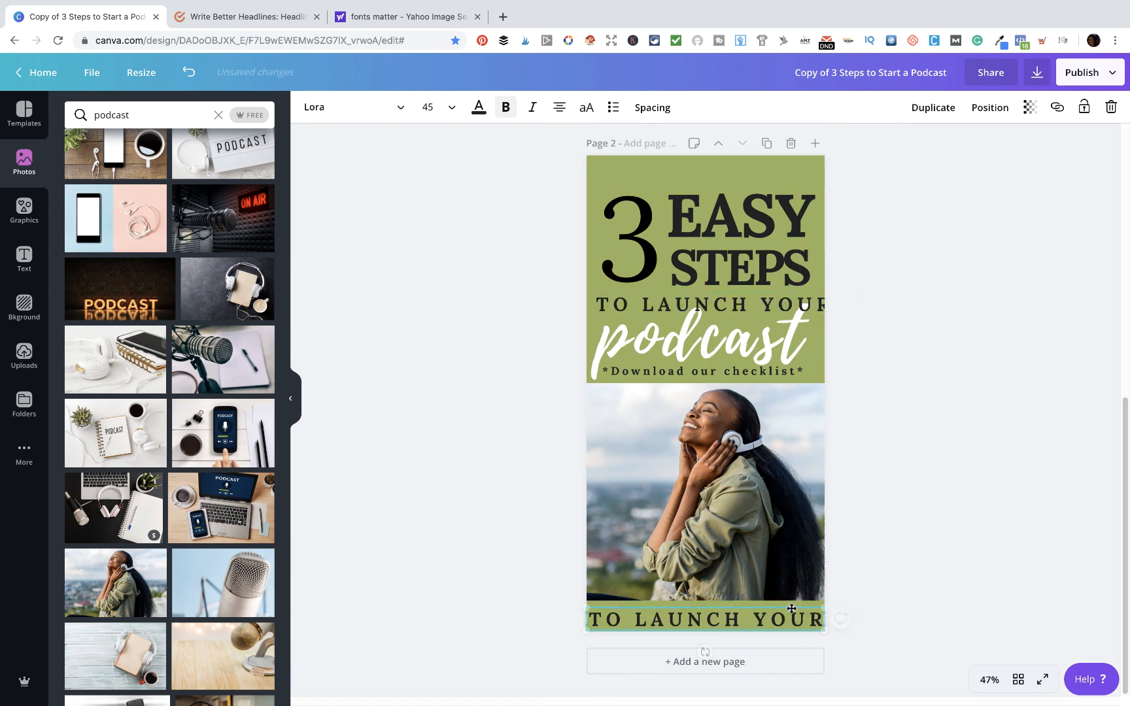
Replace the text on the green strip below the photo with "STARENGU.COM"
{"action": "left_click", "coordinate": [786, 610]}
{"action": "type", "text": "stargeng"}
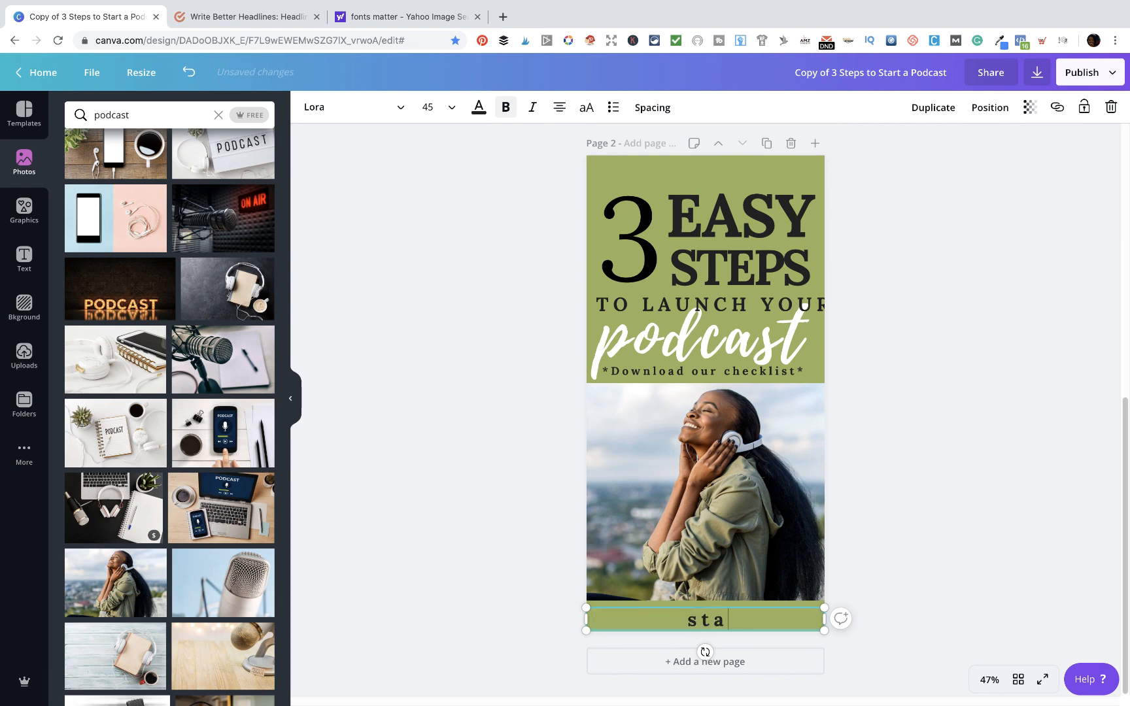
{"action": "key", "text": "BackSpace"}
{"action": "key", "text": "BackSpace"}
{"action": "key", "text": "BackSpace"}
{"action": "key", "text": "BackSpace"}
{"action": "key", "text": "BackSpace"}
{"action": "key", "text": "BackSpace"}
{"action": "key", "text": "BackSpace"}
{"action": "key", "text": "BackSpace"}
{"action": "type", "text": "STARENGU.COM"}
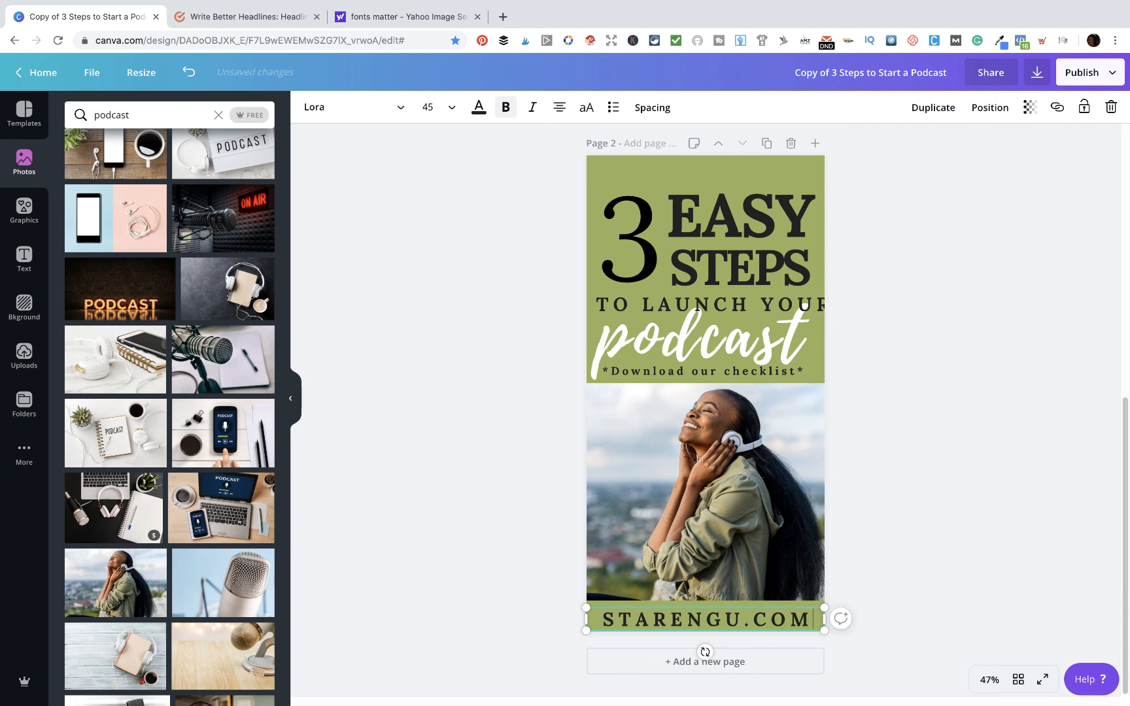
{"action": "left_click", "coordinate": [981, 452]}
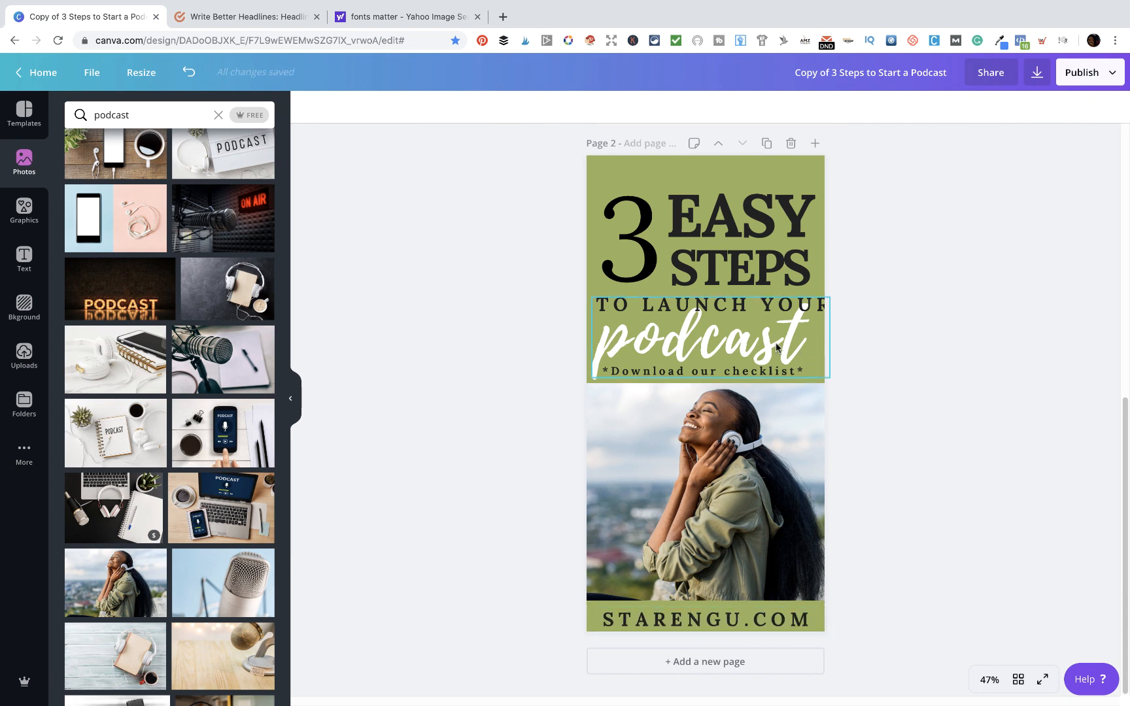
Shift the "TO LAUNCH YOUR" line above "podcast" back to the horizontal center of page 2
{"action": "left_click", "coordinate": [727, 305]}
{"action": "left_click_drag", "start_coordinate": [727, 306], "coordinate": [720, 306]}
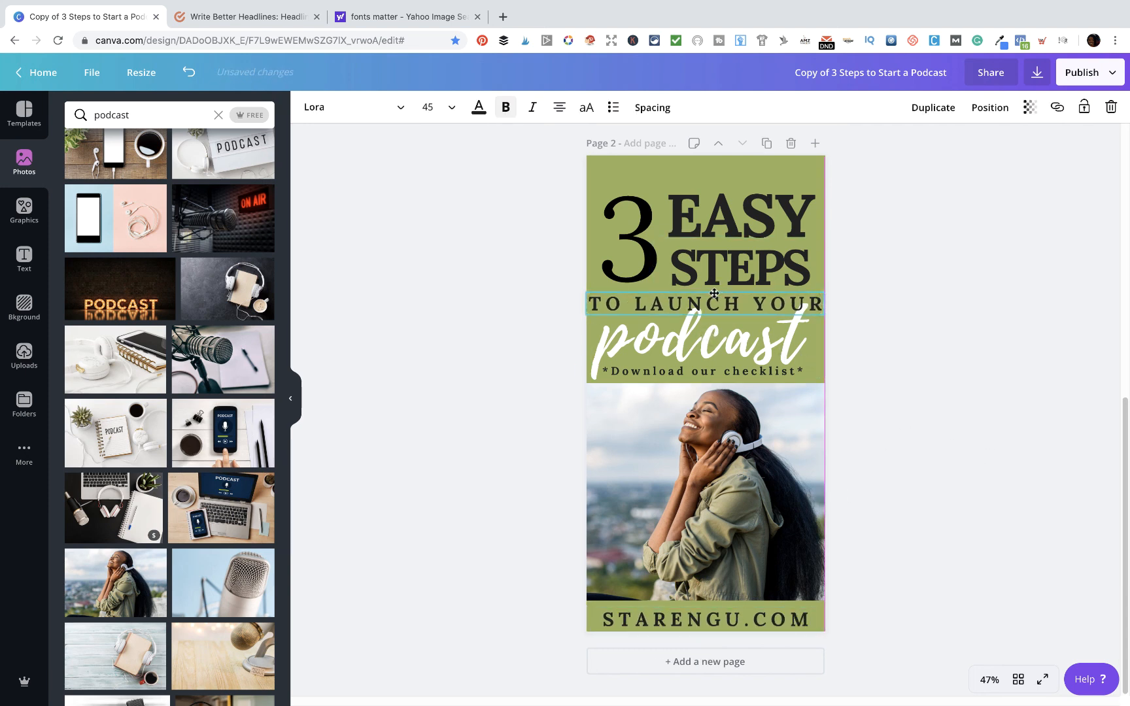
{"action": "left_click", "coordinate": [720, 342]}
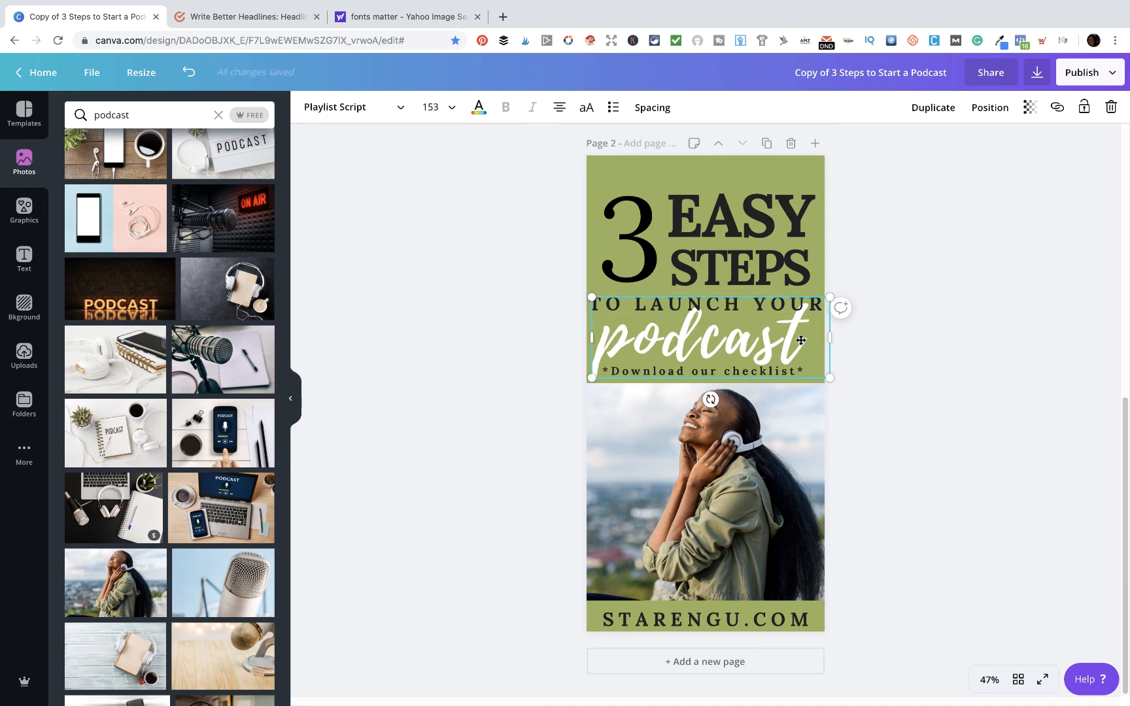
Review the original pin on page 1, check the headline in CoSchedule's Headline Analyzer, and return to the Canva design
{"action": "scroll", "coordinate": [801, 347], "scroll_direction": "up", "scroll_amount": 2}
{"action": "scroll", "coordinate": [826, 392], "scroll_direction": "up", "scroll_amount": 5}
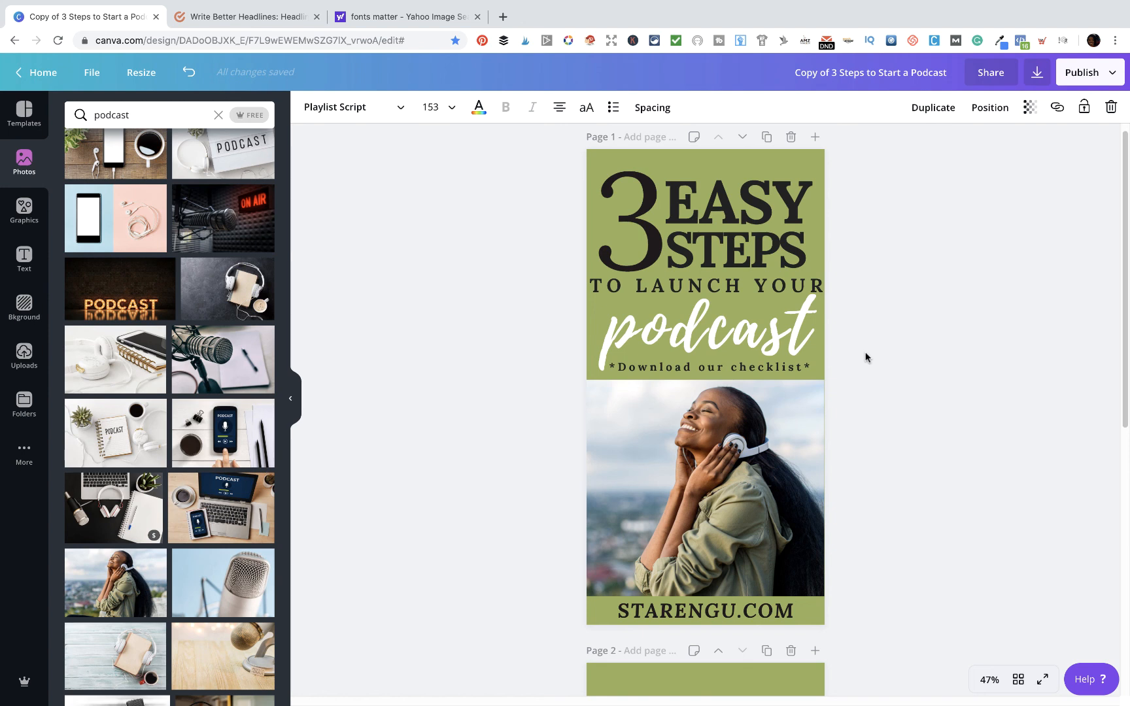
{"action": "left_click", "coordinate": [265, 18]}
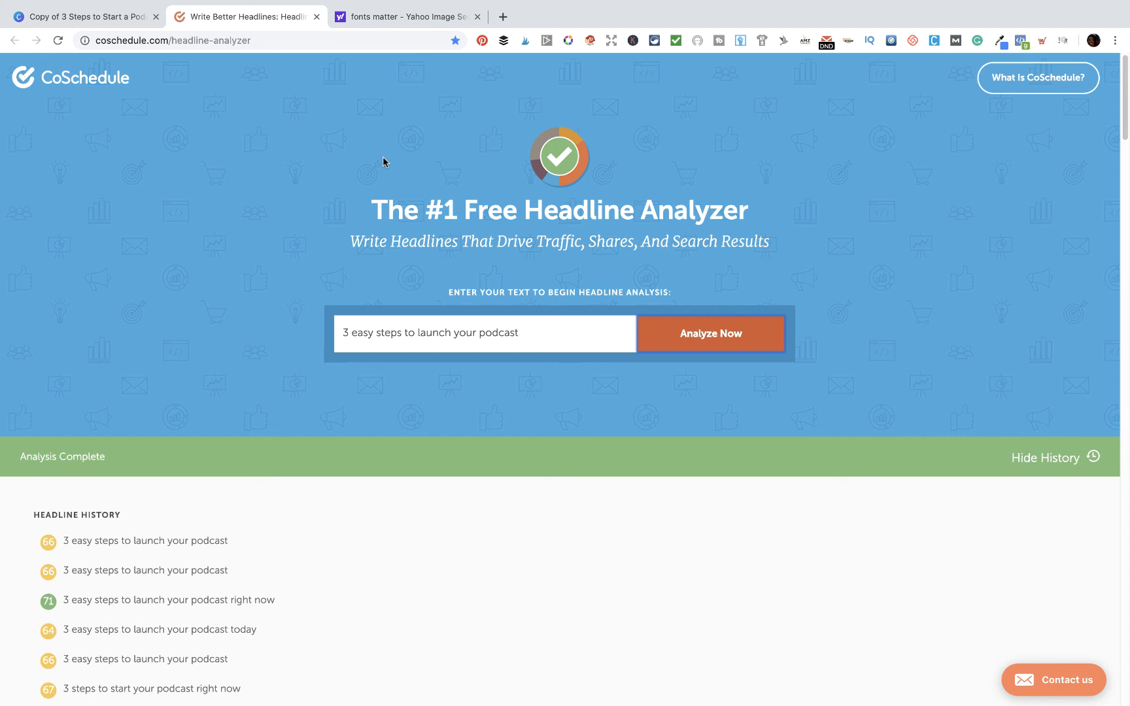
{"action": "left_click", "coordinate": [102, 24]}
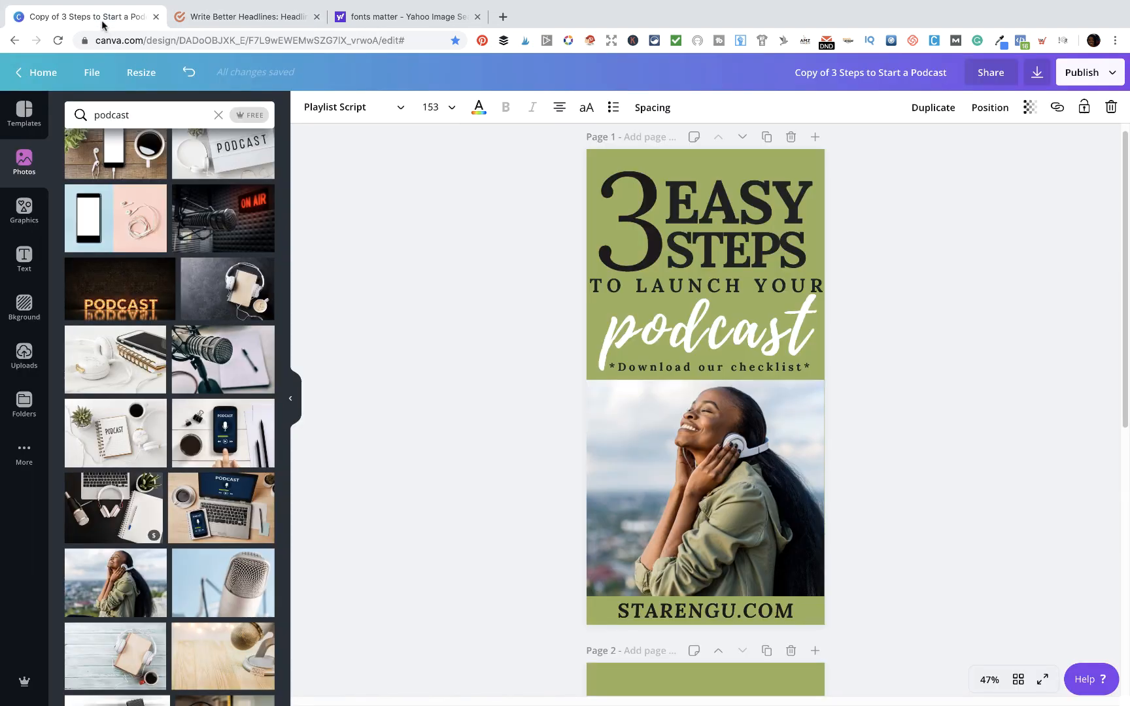